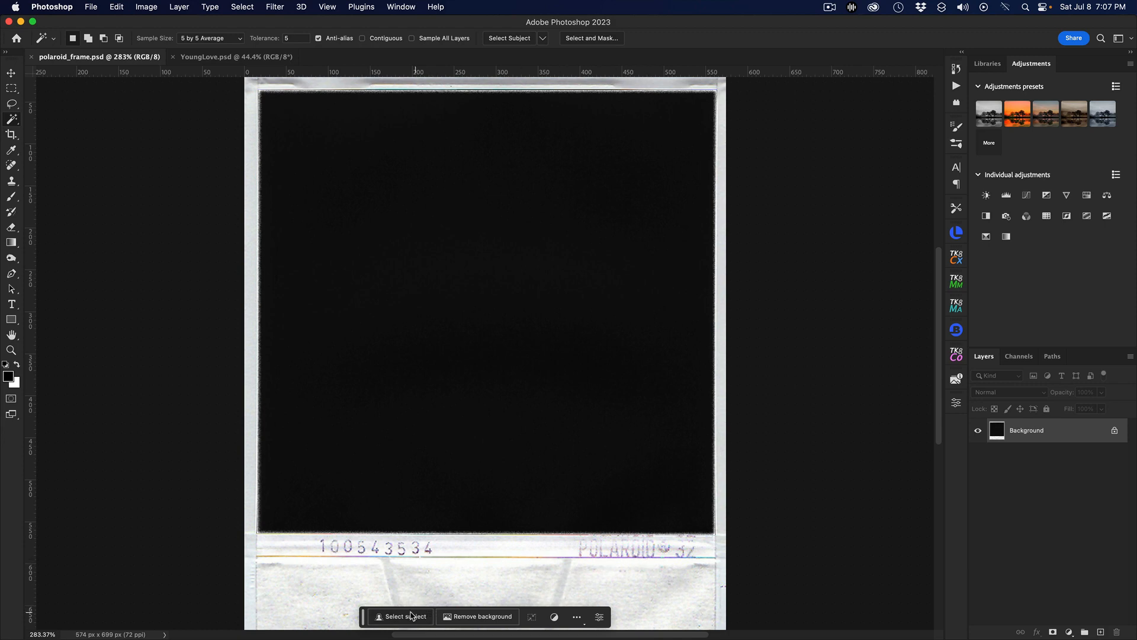
- Copy the couple photo from YoungLove.psd into polaroid_frame.psd as a new layer using the Move tool
drag(363, 620, 668, 620)
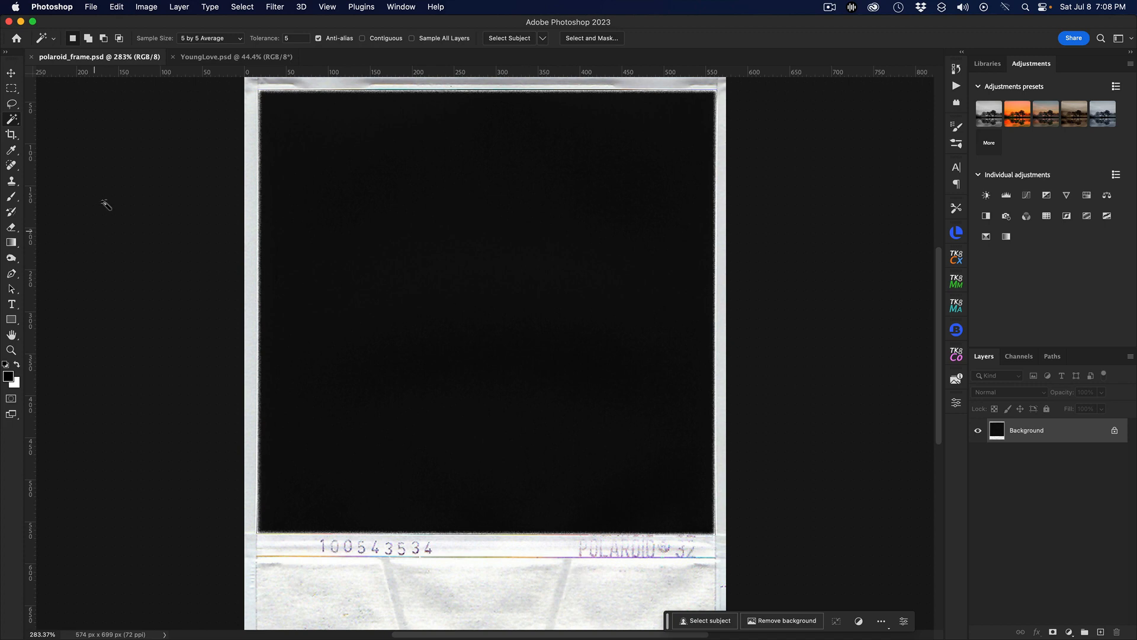
click(239, 57)
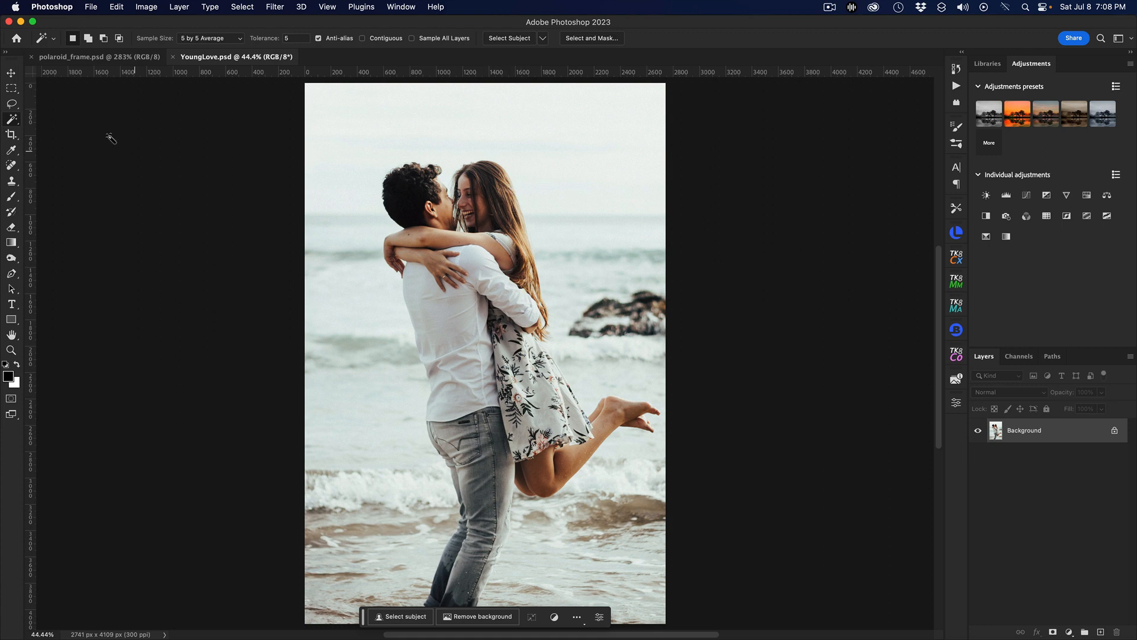
click(11, 73)
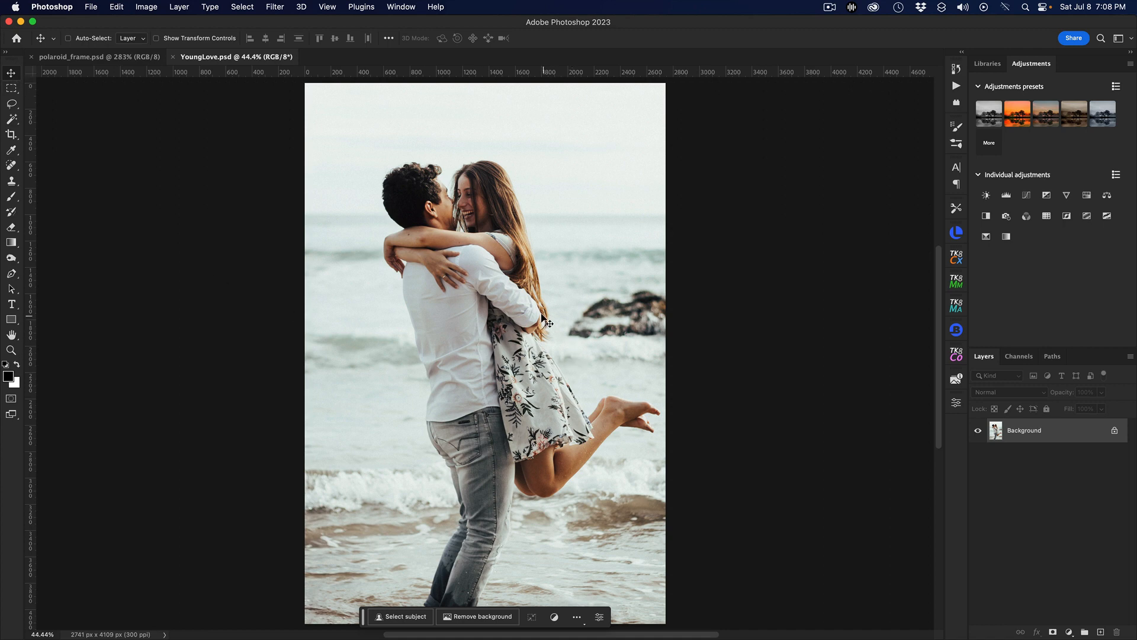
drag(541, 314, 445, 341)
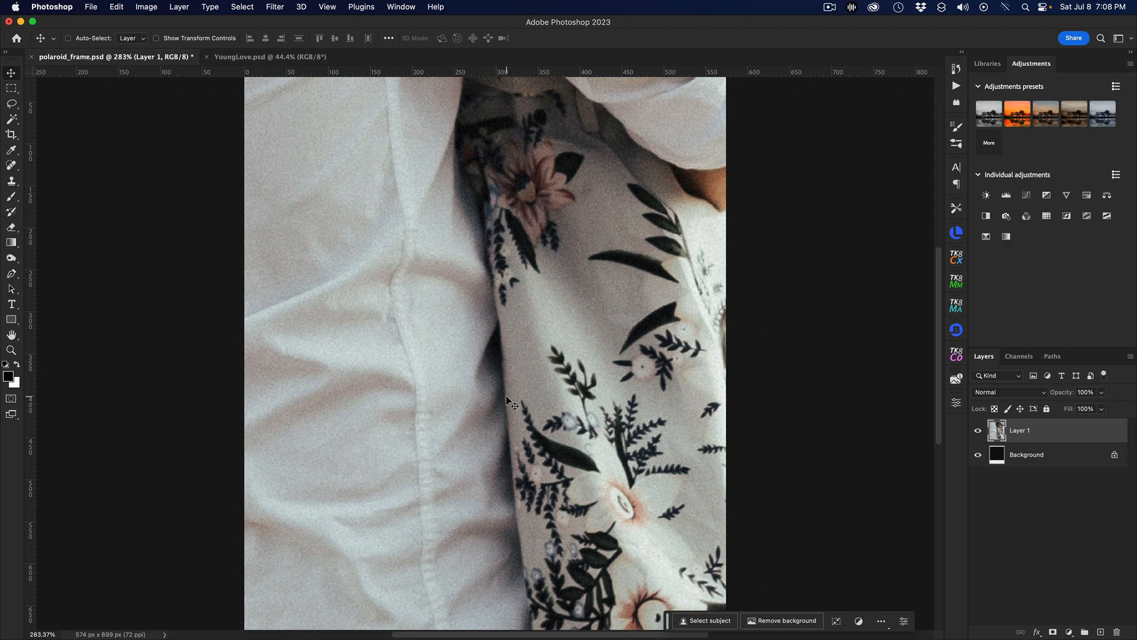
- Scale the couple photo proportionally to about 25% and position it so the couple sits over the Polaroid's picture area
key(super+t)
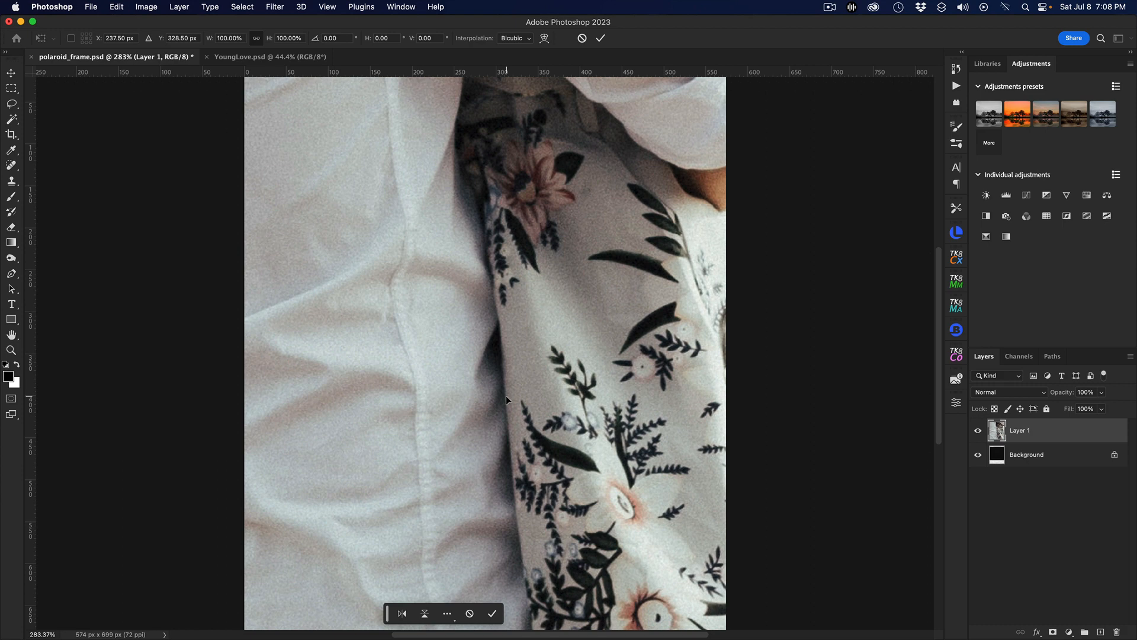
key(super+0)
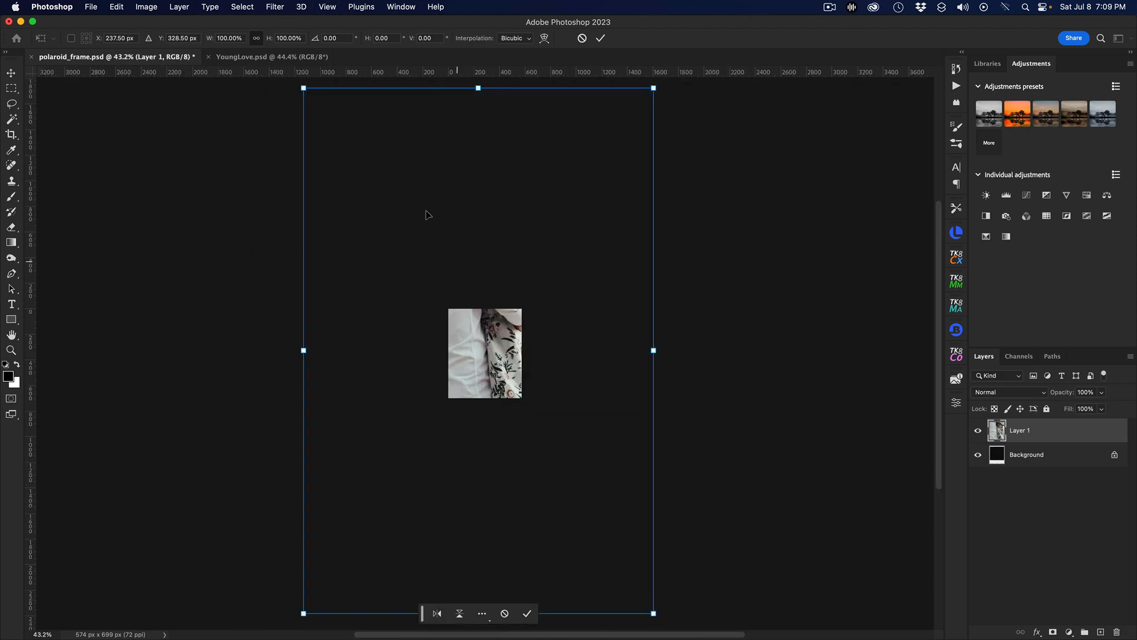
drag(478, 87, 463, 272)
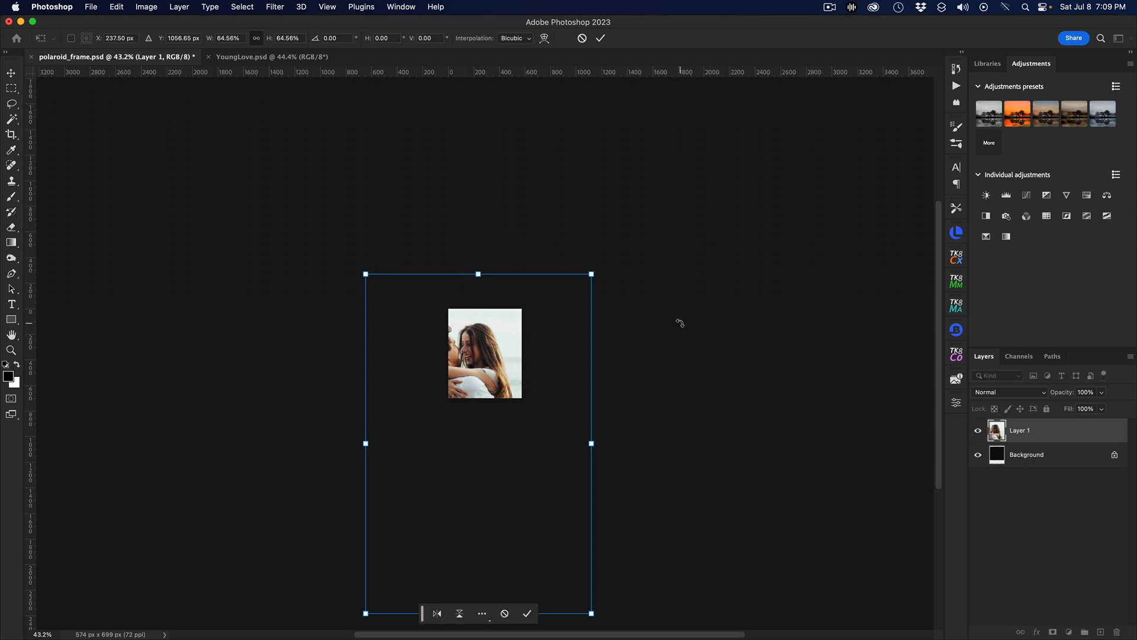
key(super+equal)
drag(500, 383, 540, 352)
drag(514, 195, 508, 262)
drag(484, 338, 479, 315)
drag(506, 240, 500, 264)
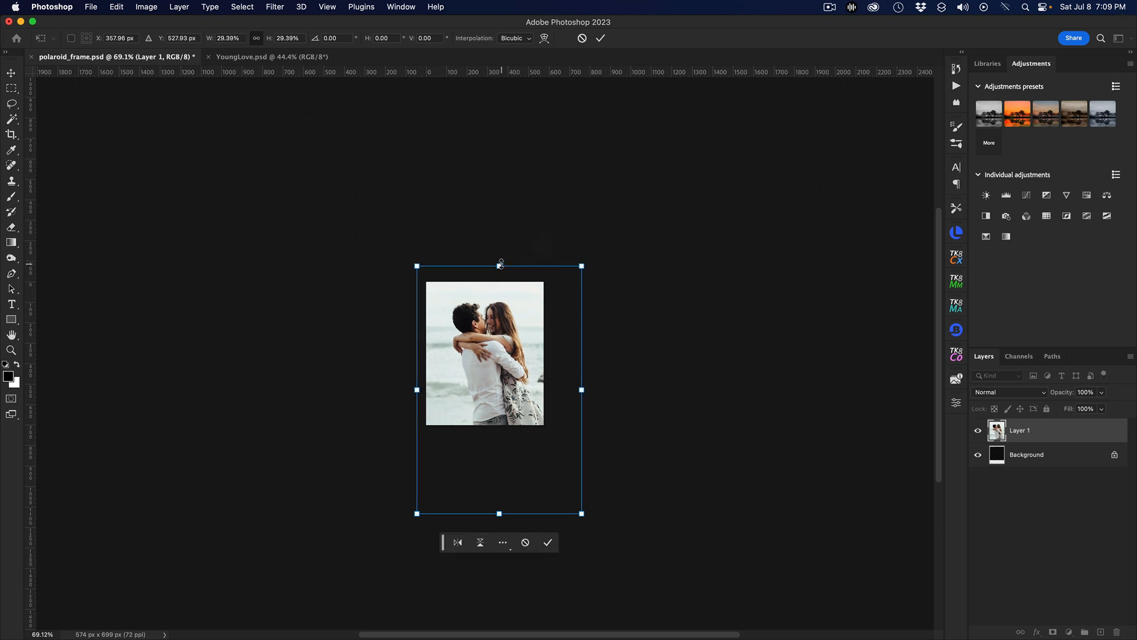
drag(446, 323, 438, 324)
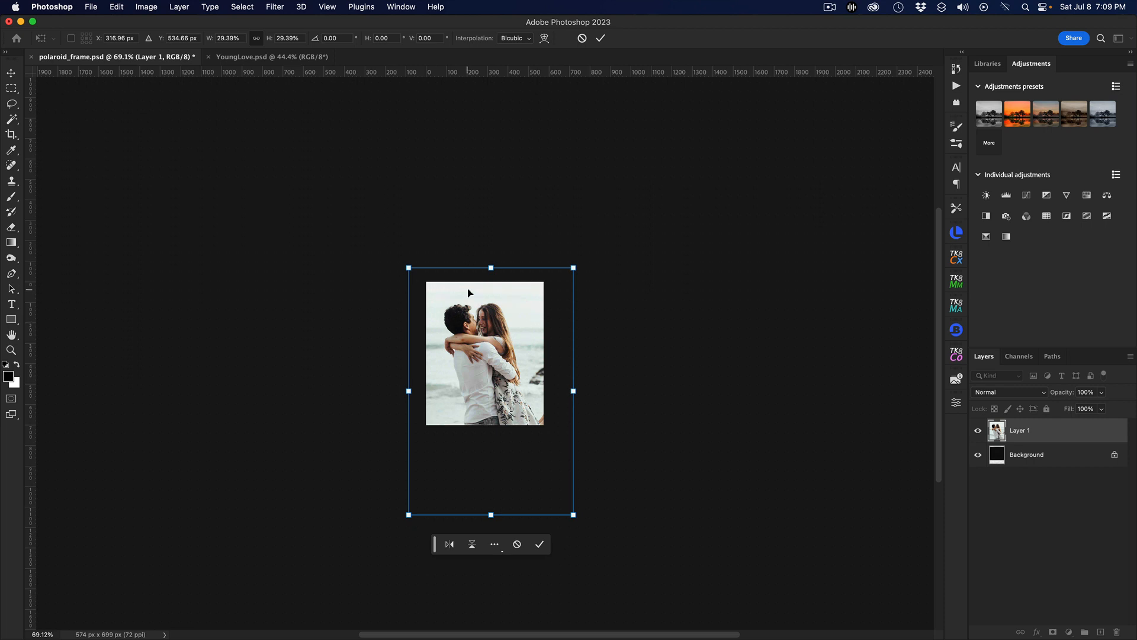
drag(491, 268, 490, 304)
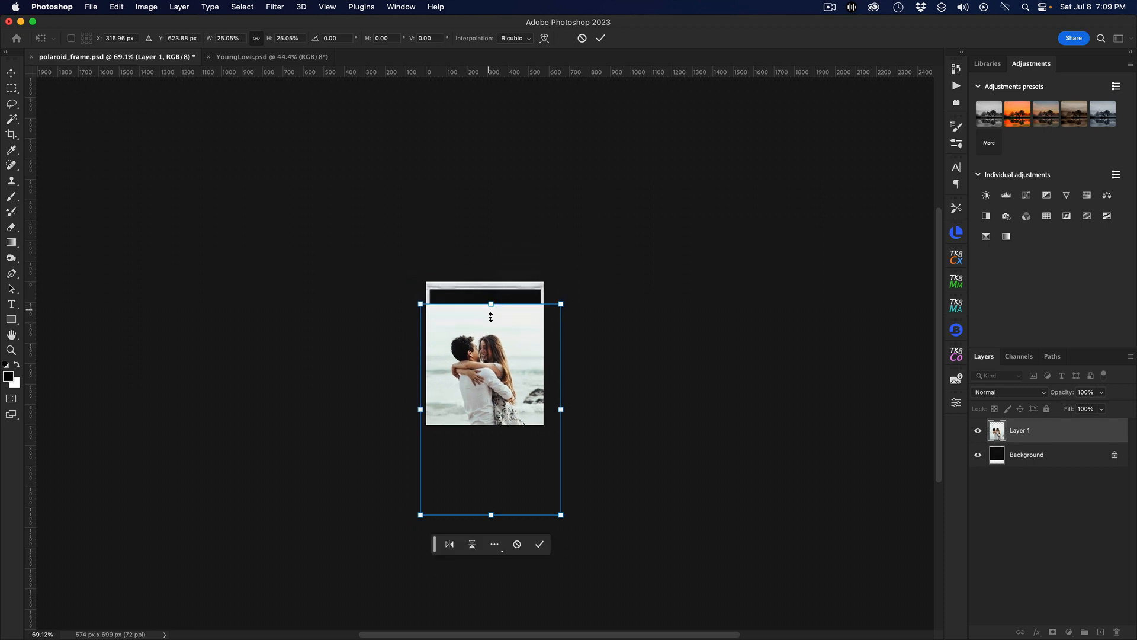
drag(503, 351, 500, 308)
key(Return)
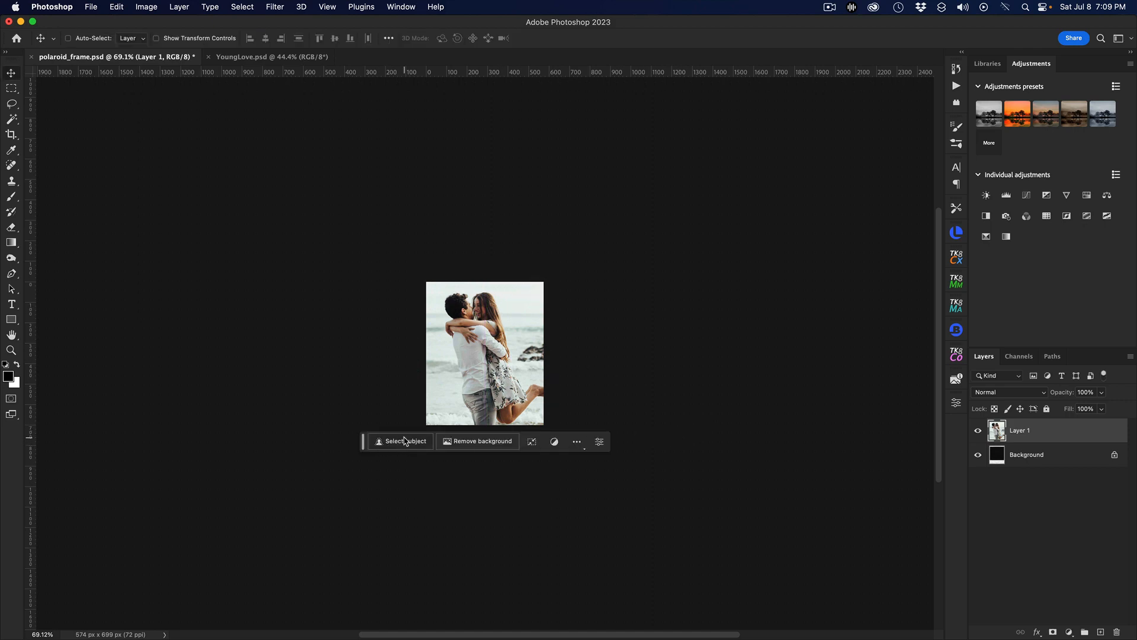
- Hide the couple photo layer and make the Background layer active
key(super+0)
scroll(748, 382, down, 5)
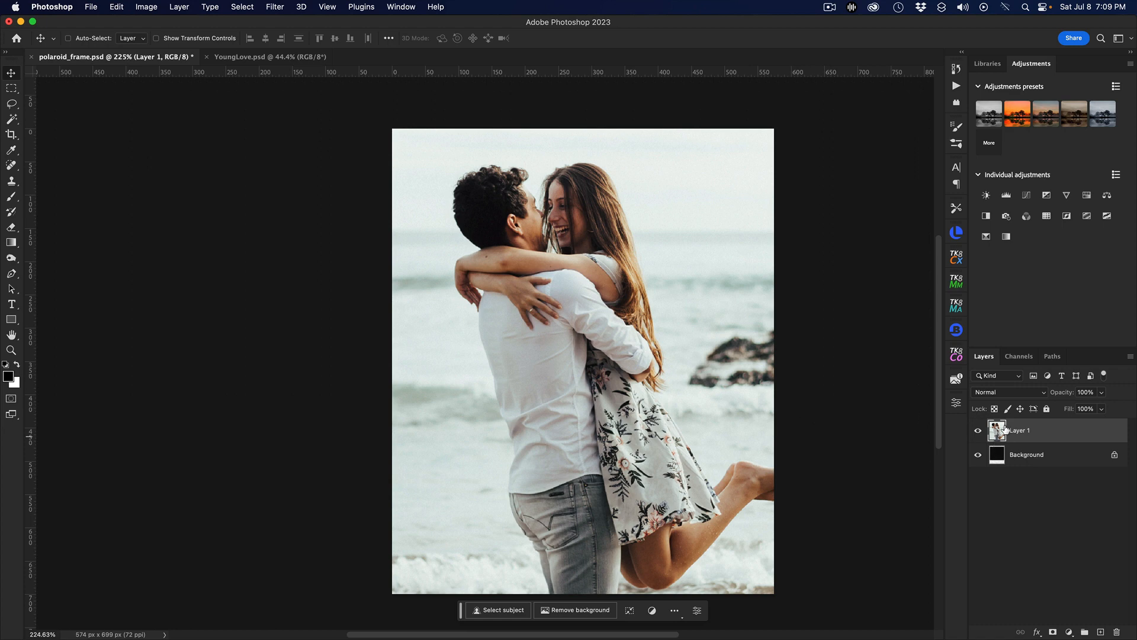
click(980, 431)
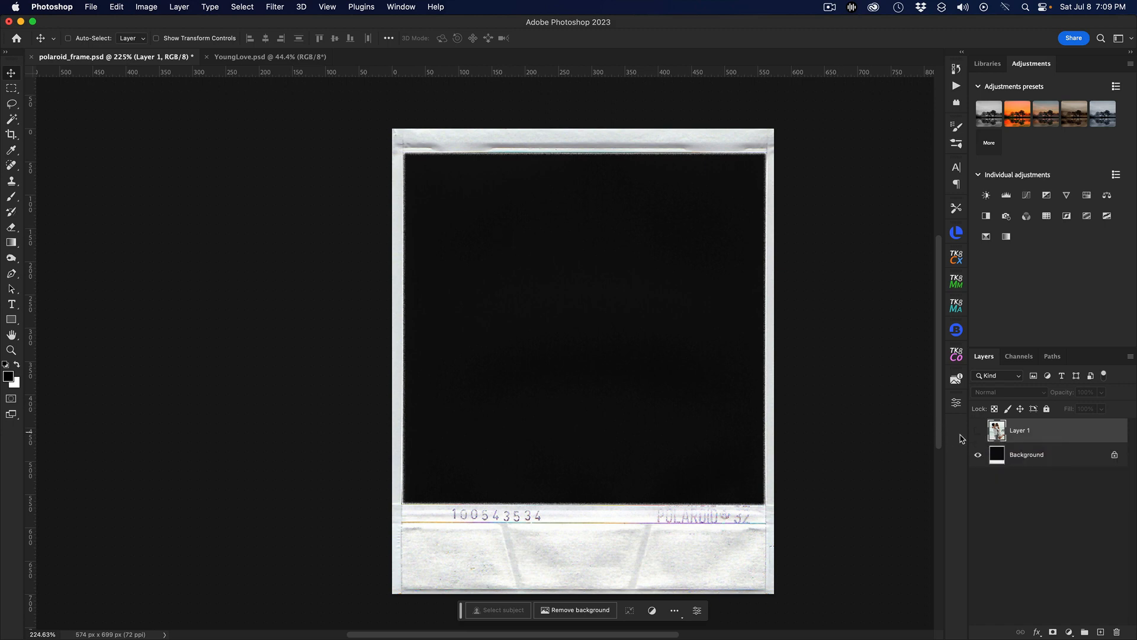
click(1028, 457)
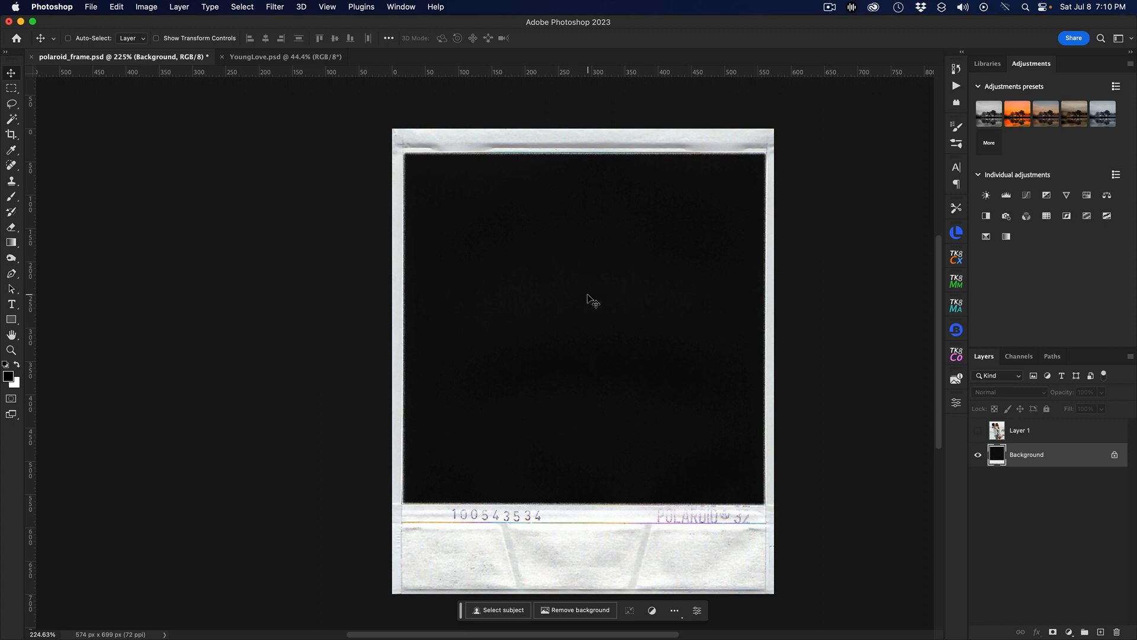
- Select the black picture area of the Polaroid frame with the Magic Wand Tool
click(17, 122)
right_click(17, 124)
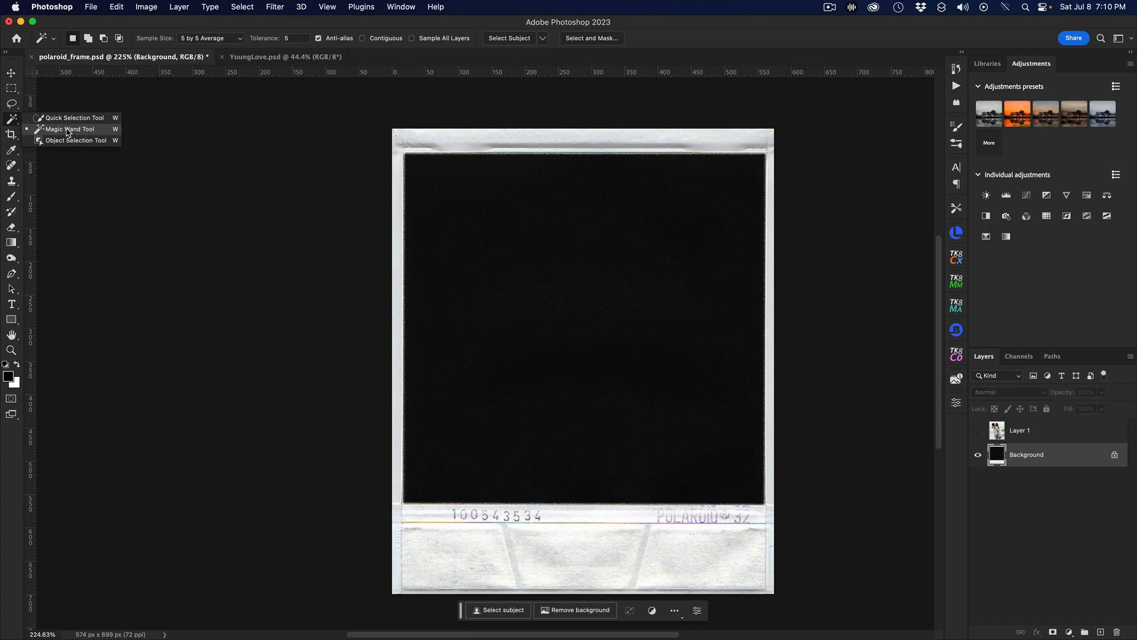
click(67, 131)
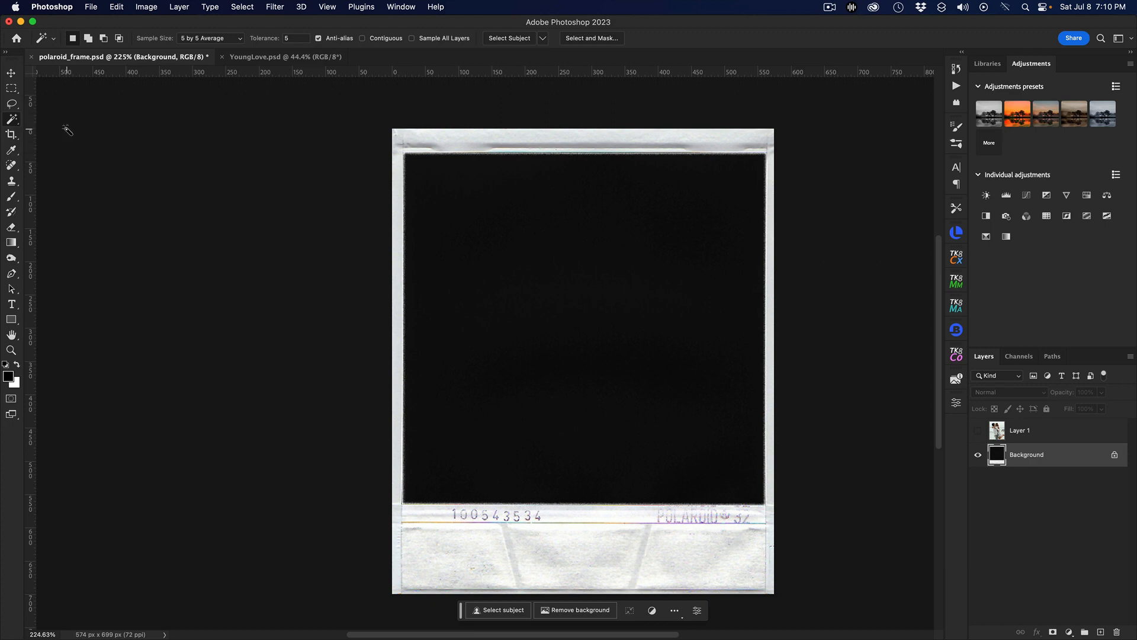
click(526, 252)
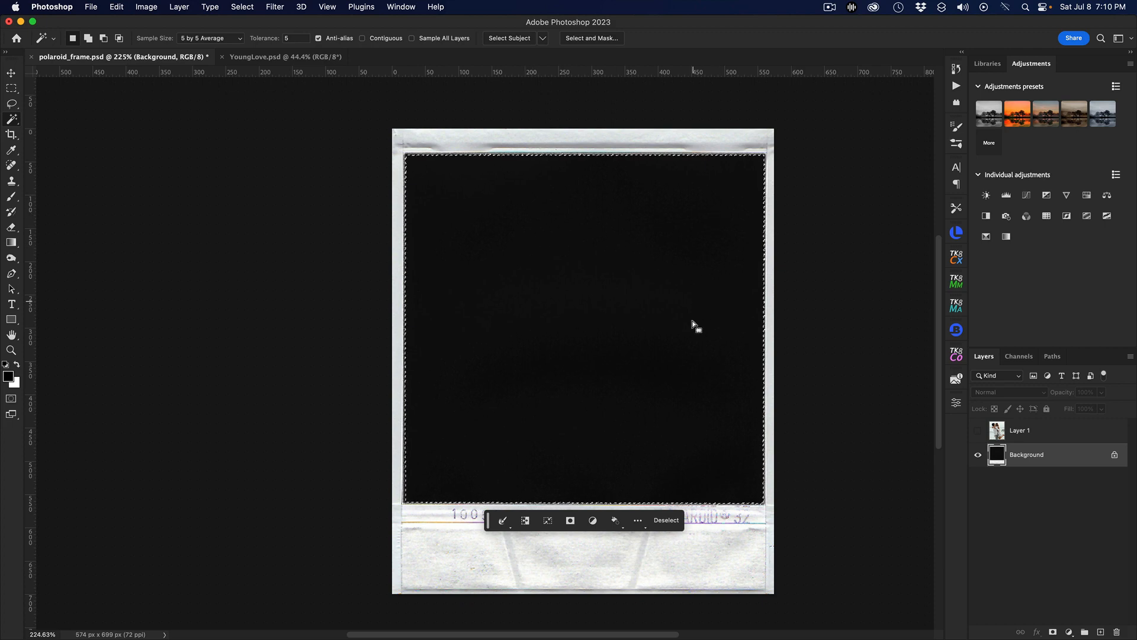
- Expand the selection of the black picture area by 2 pixels
scroll(659, 290, up, 3)
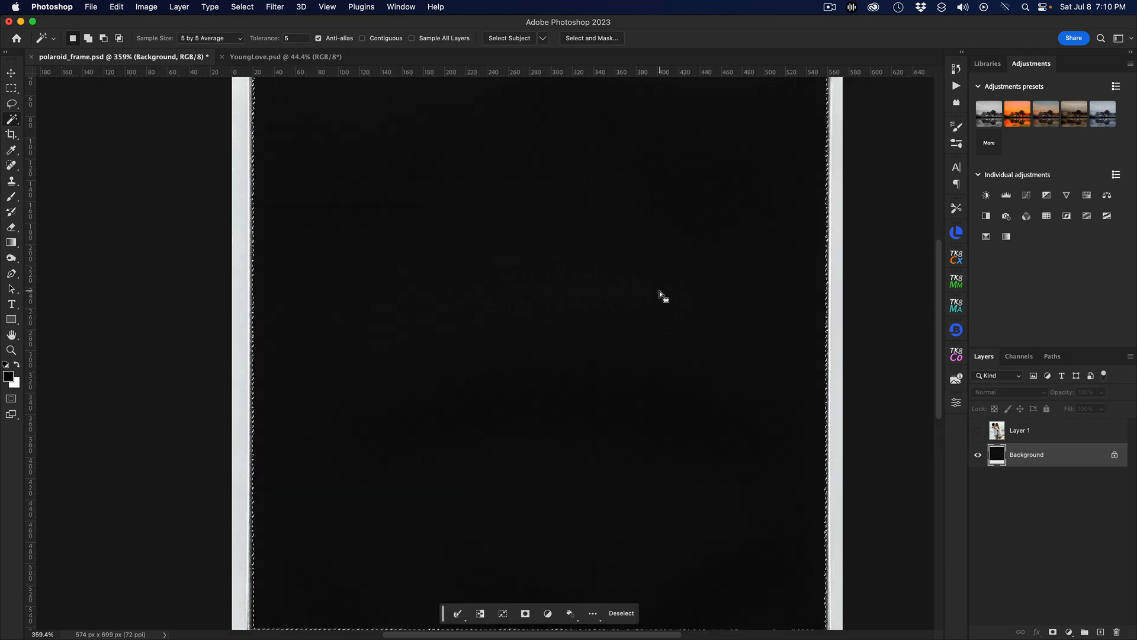
scroll(935, 242, up, 5)
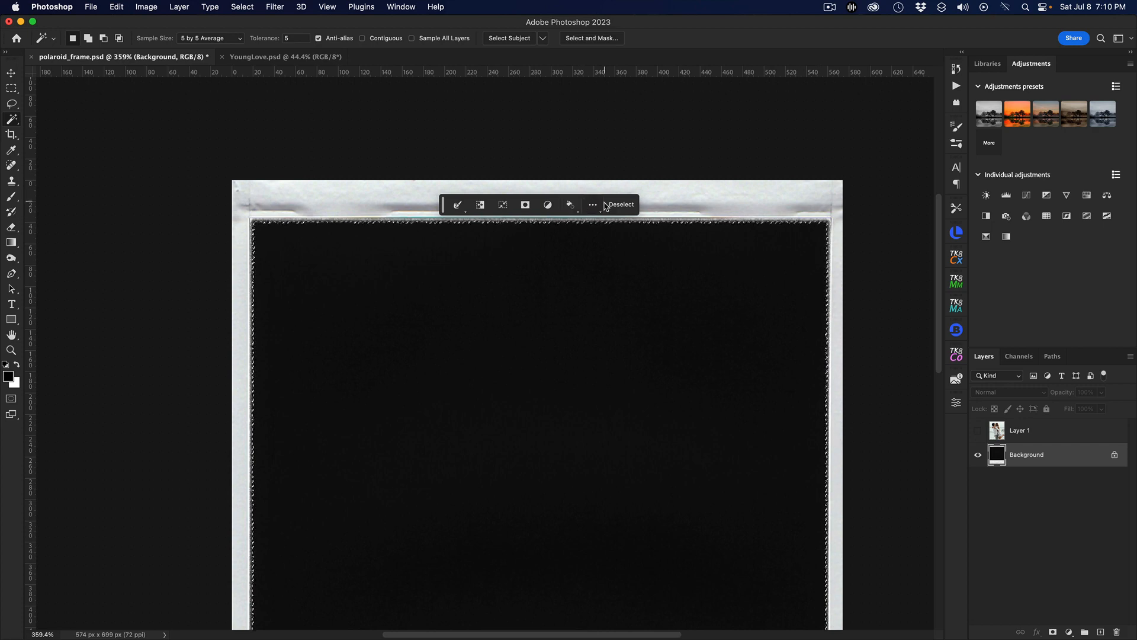
click(242, 7)
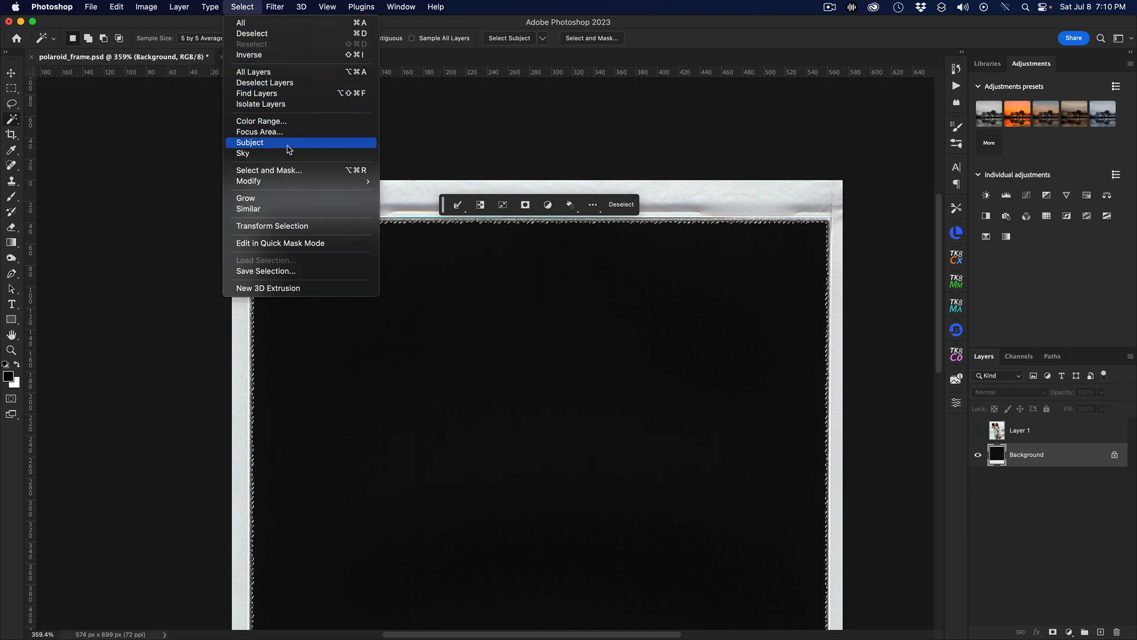
mouse_move(301, 188)
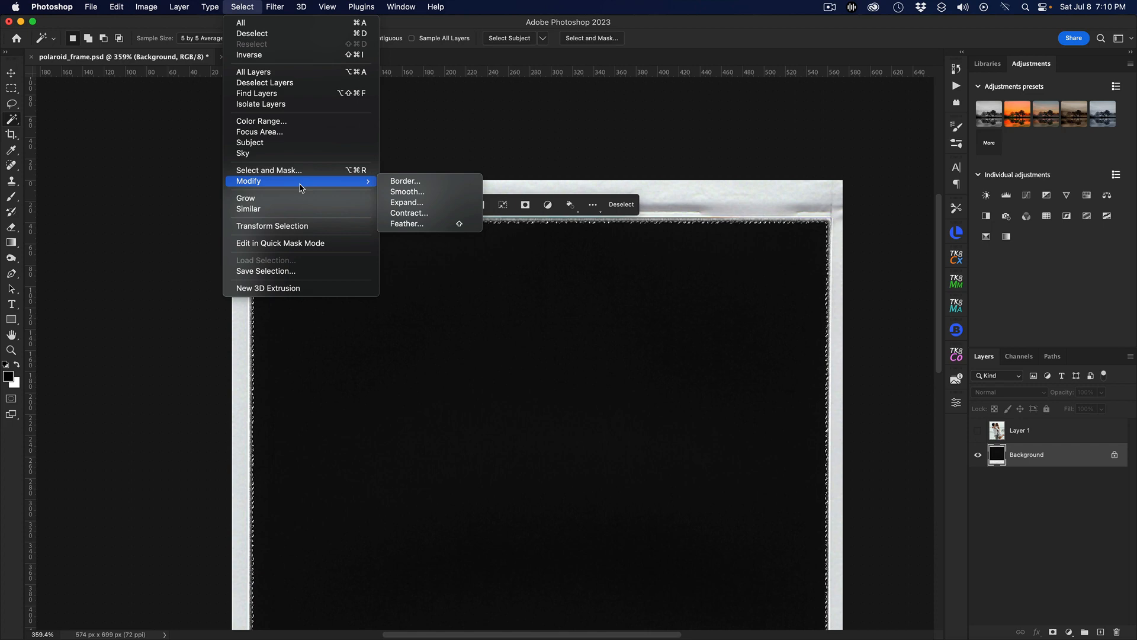
click(426, 202)
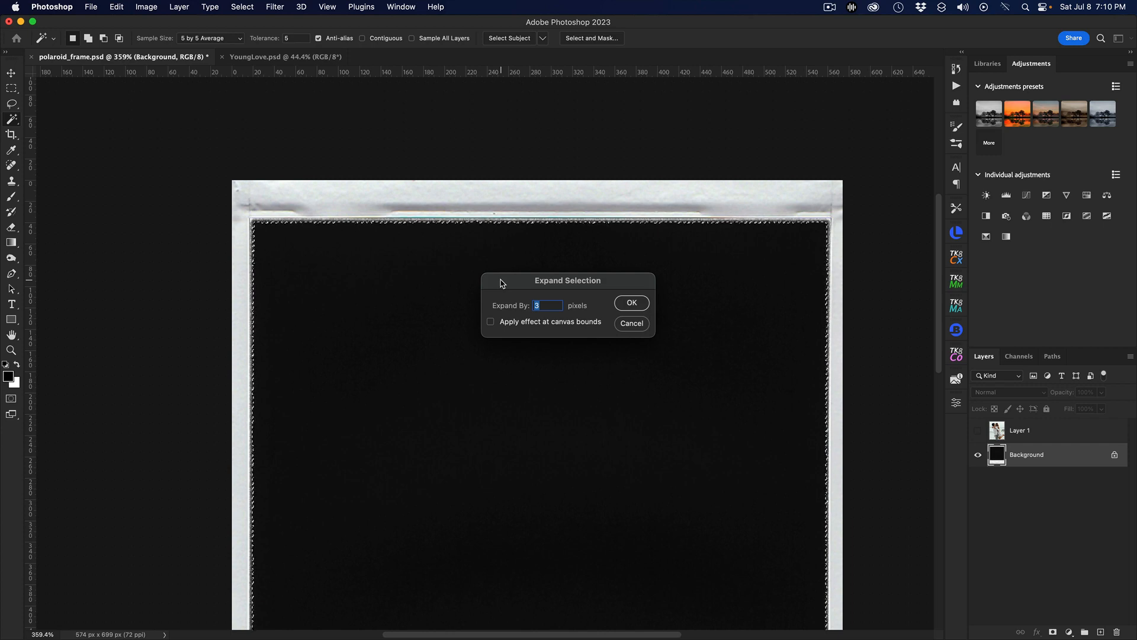
text(2)
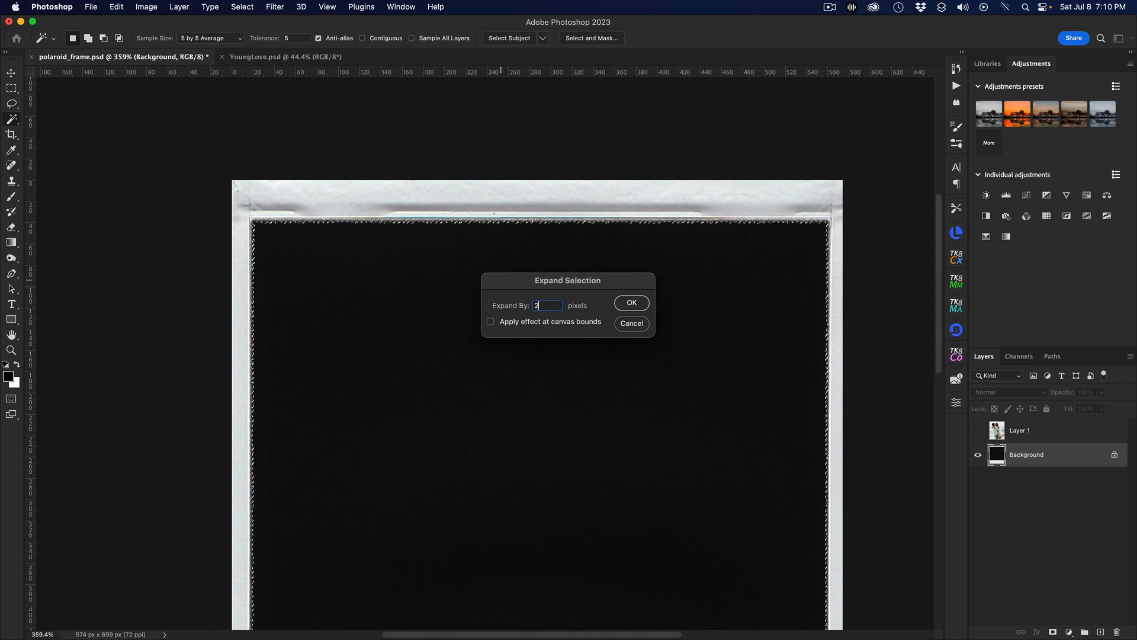
click(633, 303)
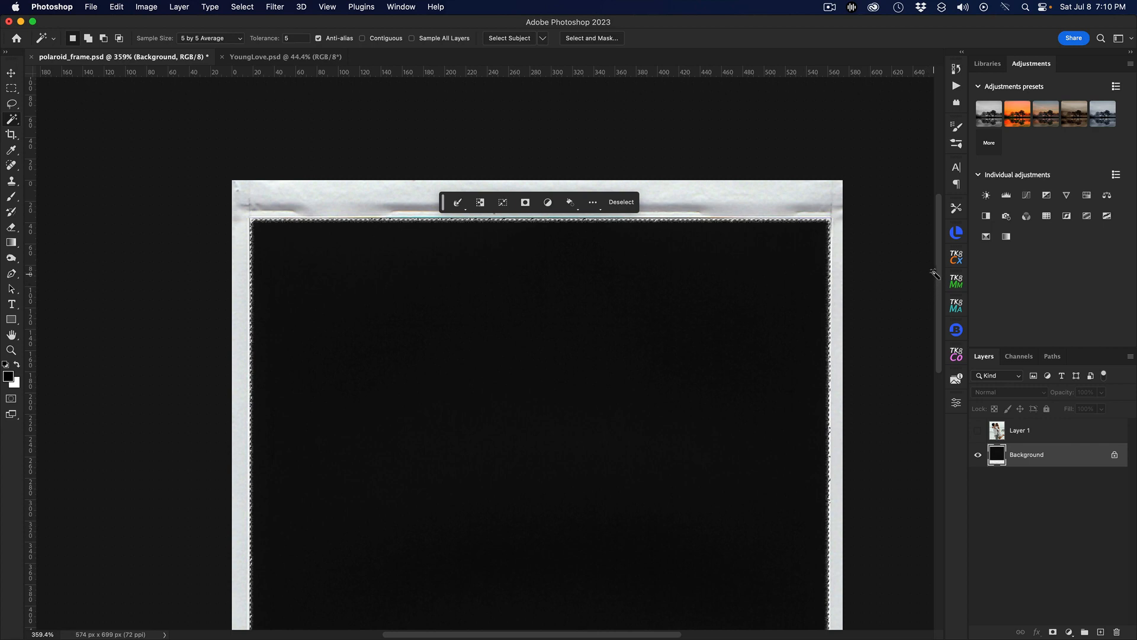
- Save the selection as a new channel named FrameSelection in polaroid_frame.psd
drag(941, 267, 945, 325)
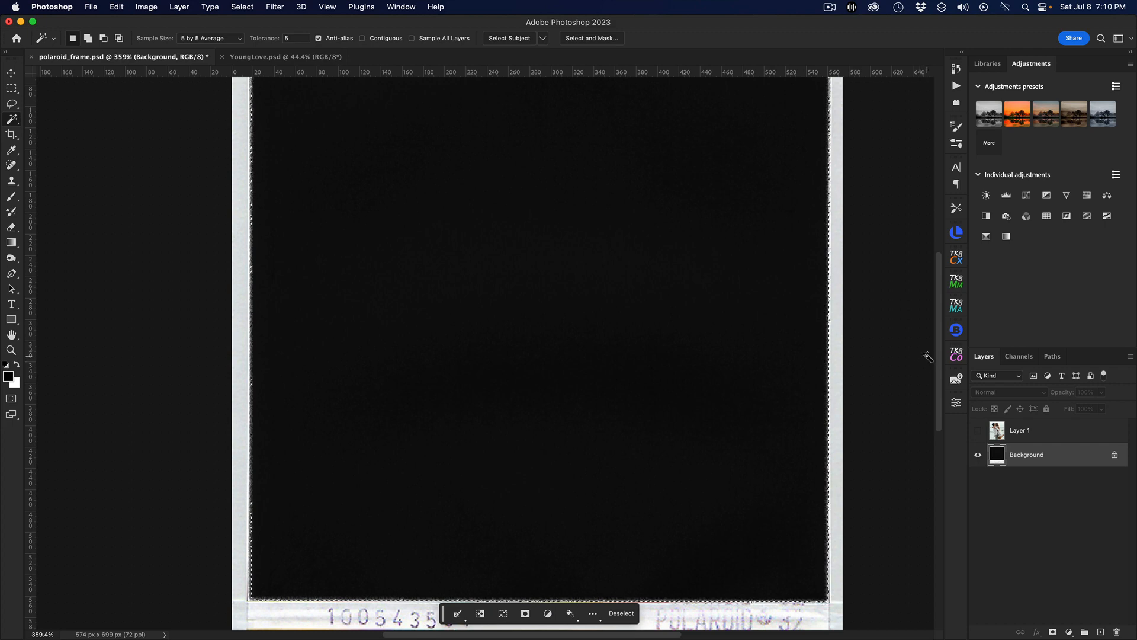
click(242, 7)
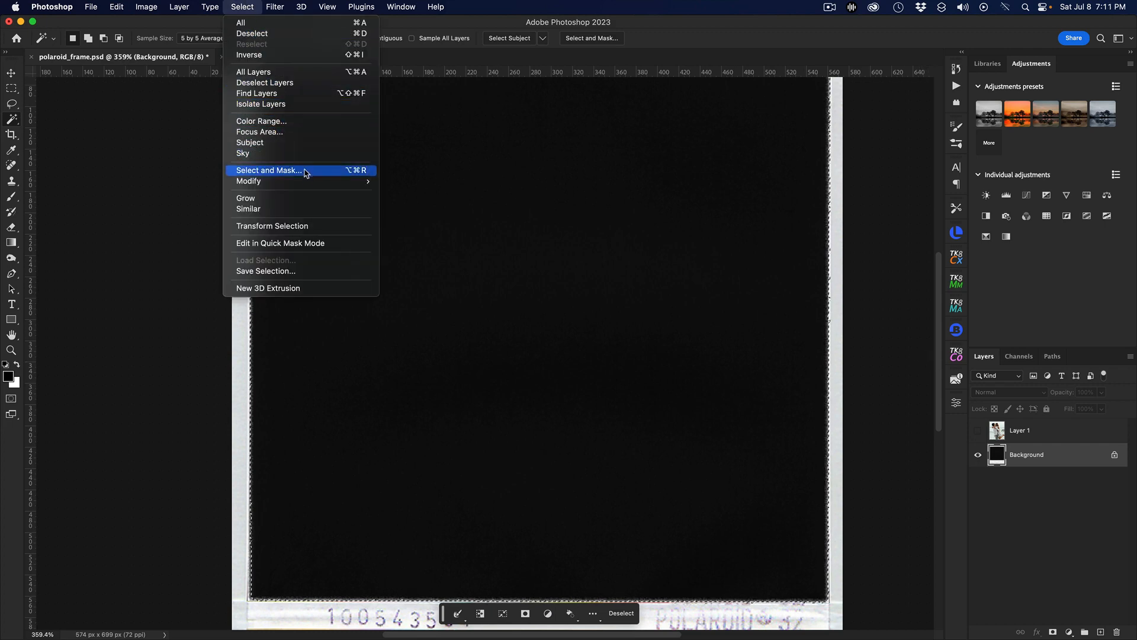
click(305, 278)
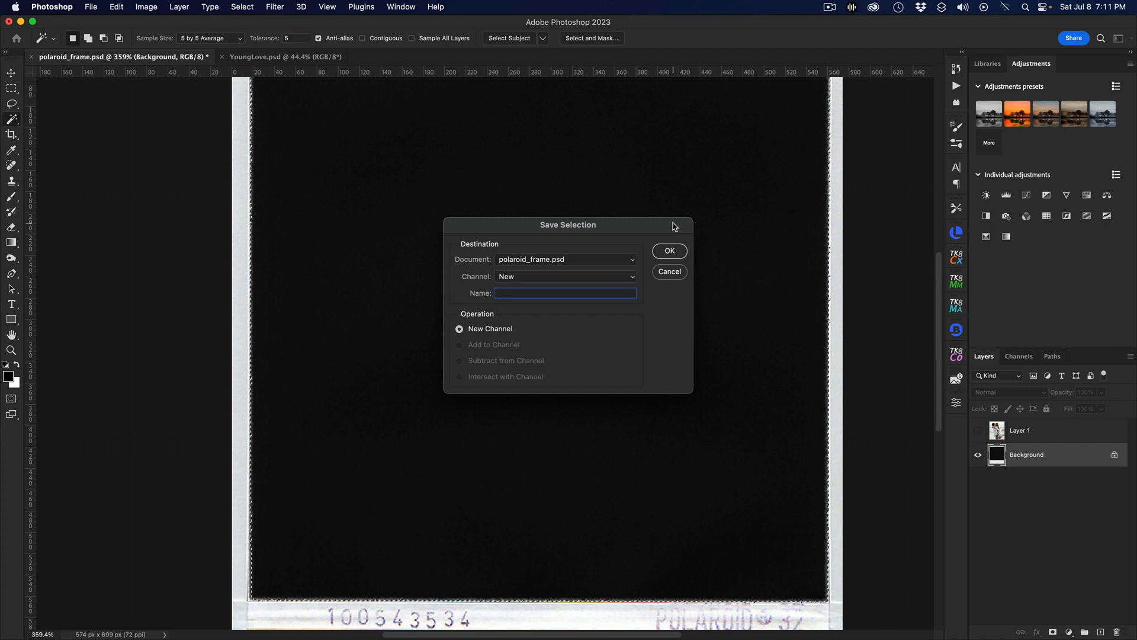
text(Frame)
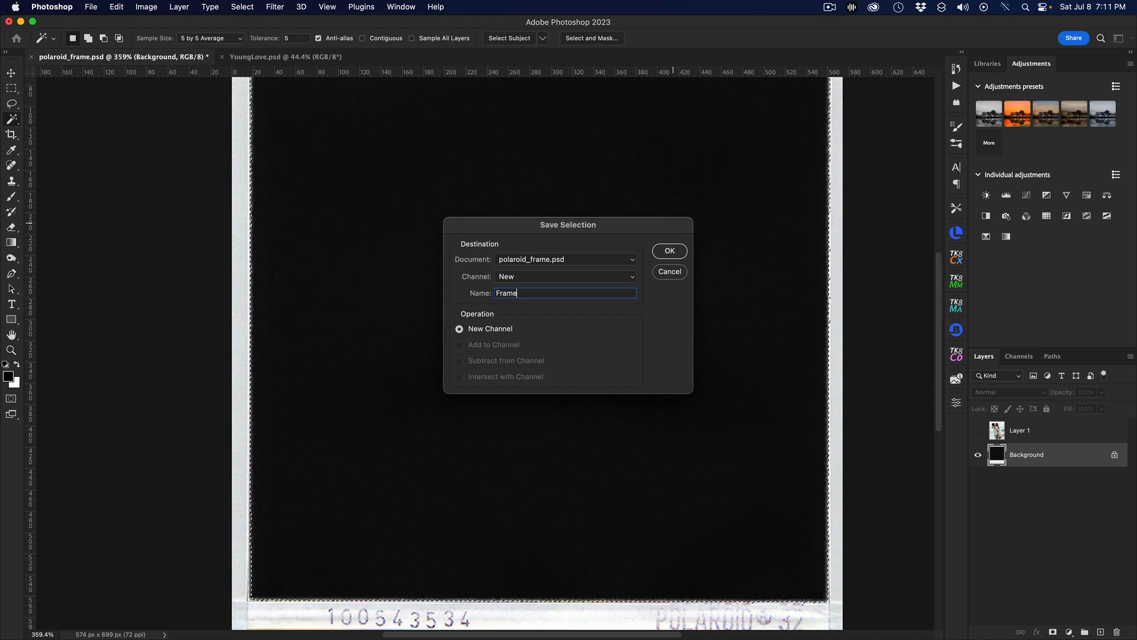
text(Selection)
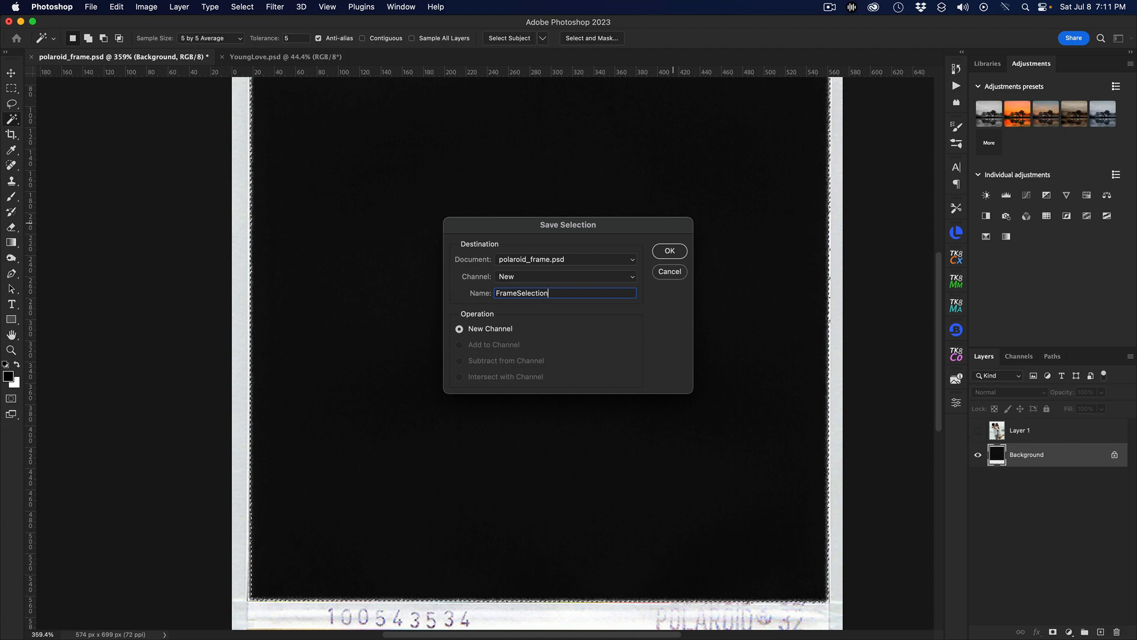
click(658, 250)
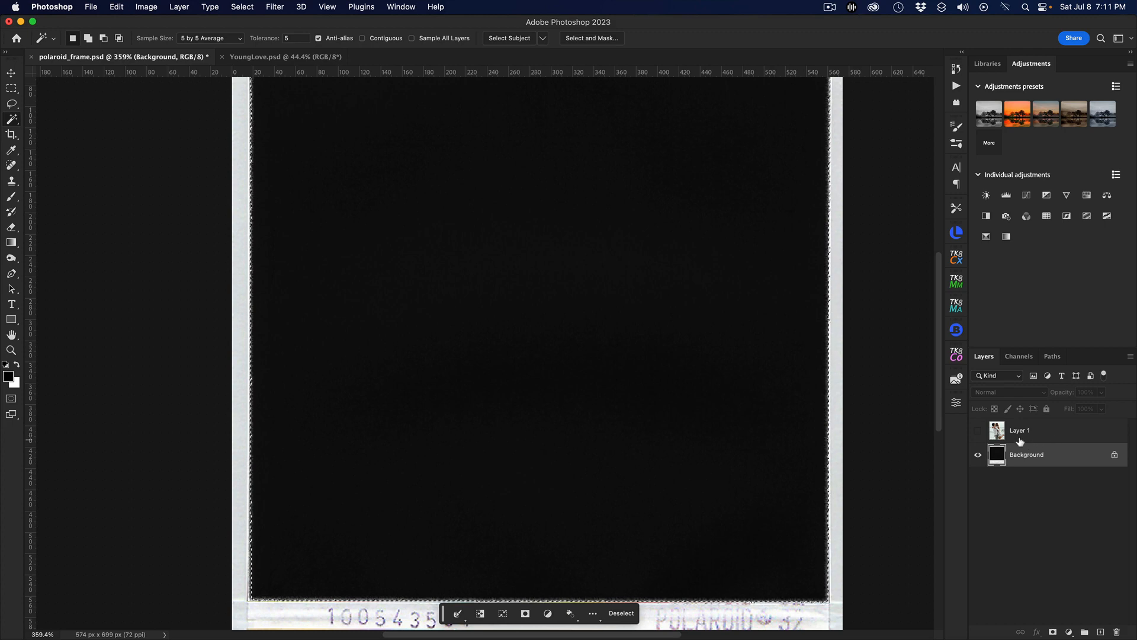
- Show the couple photo layer again and add a layer mask to it from the active selection
click(978, 431)
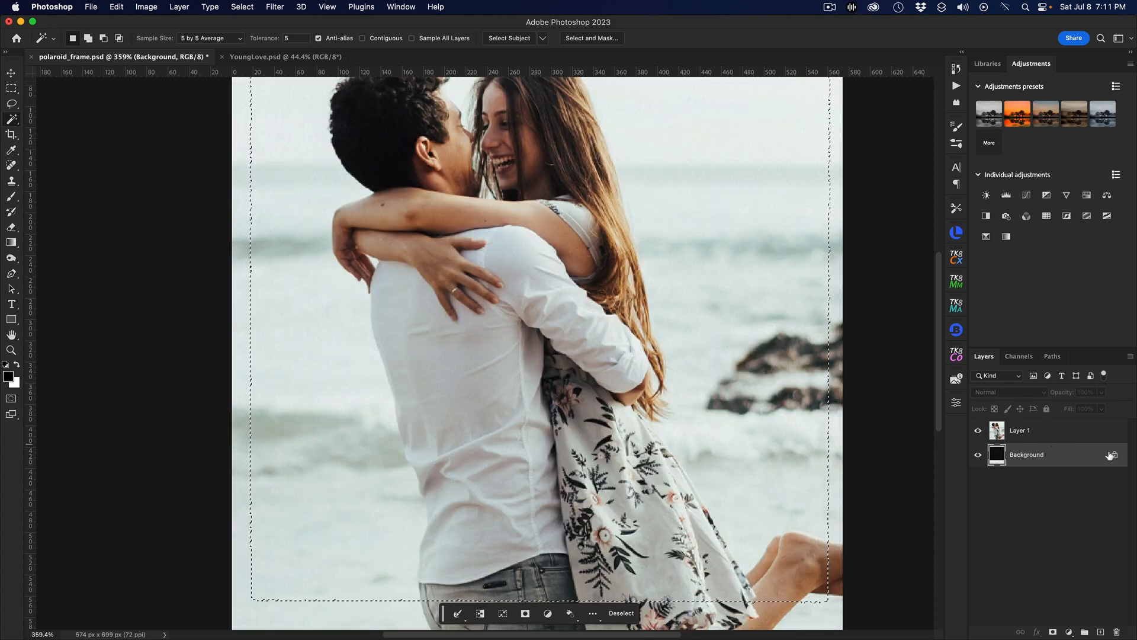
click(1056, 435)
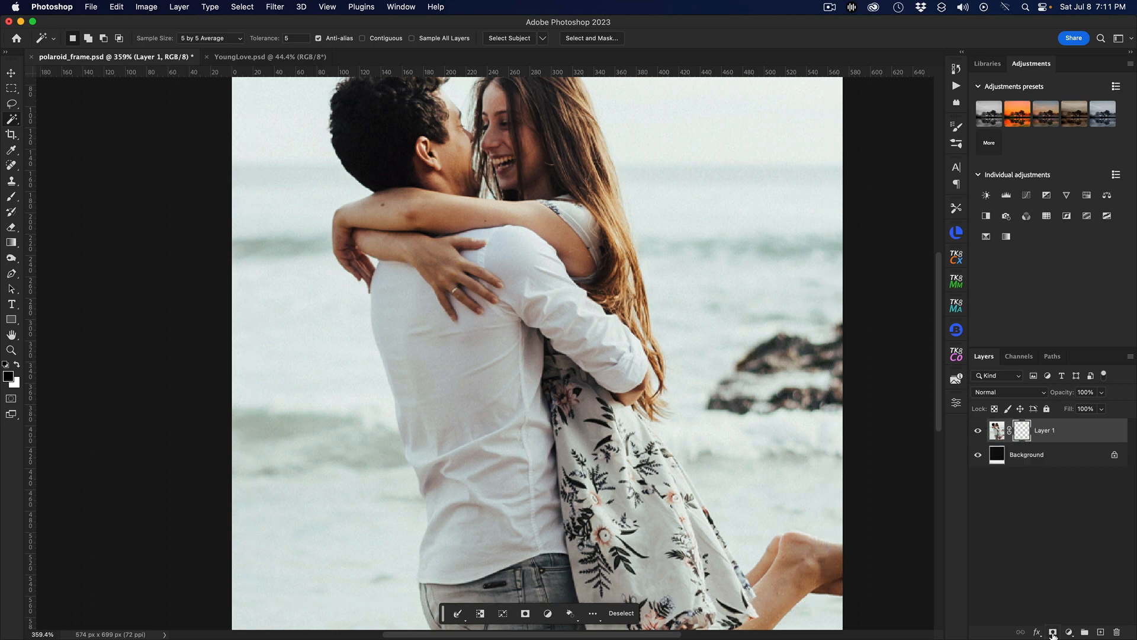
click(1053, 632)
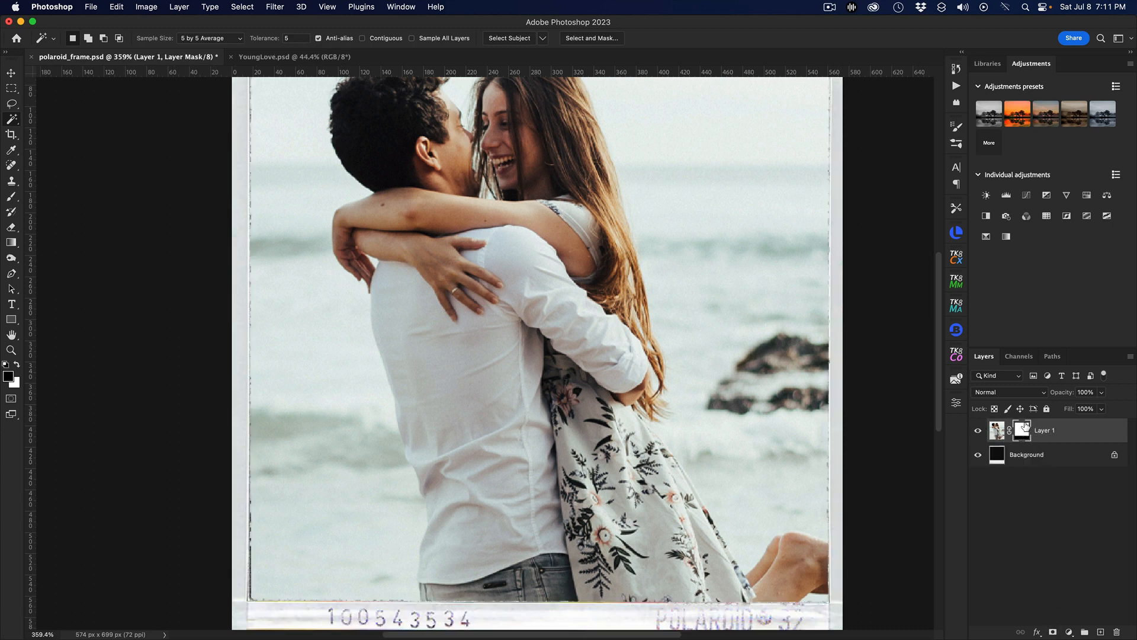
key(super+minus)
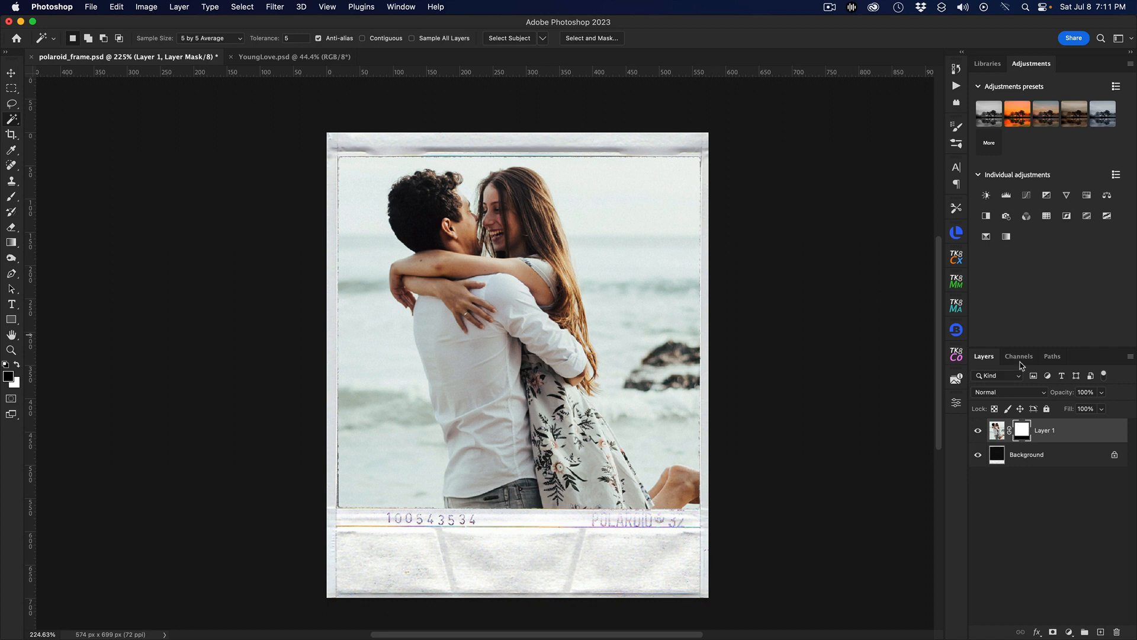
scroll(589, 227, up, 3)
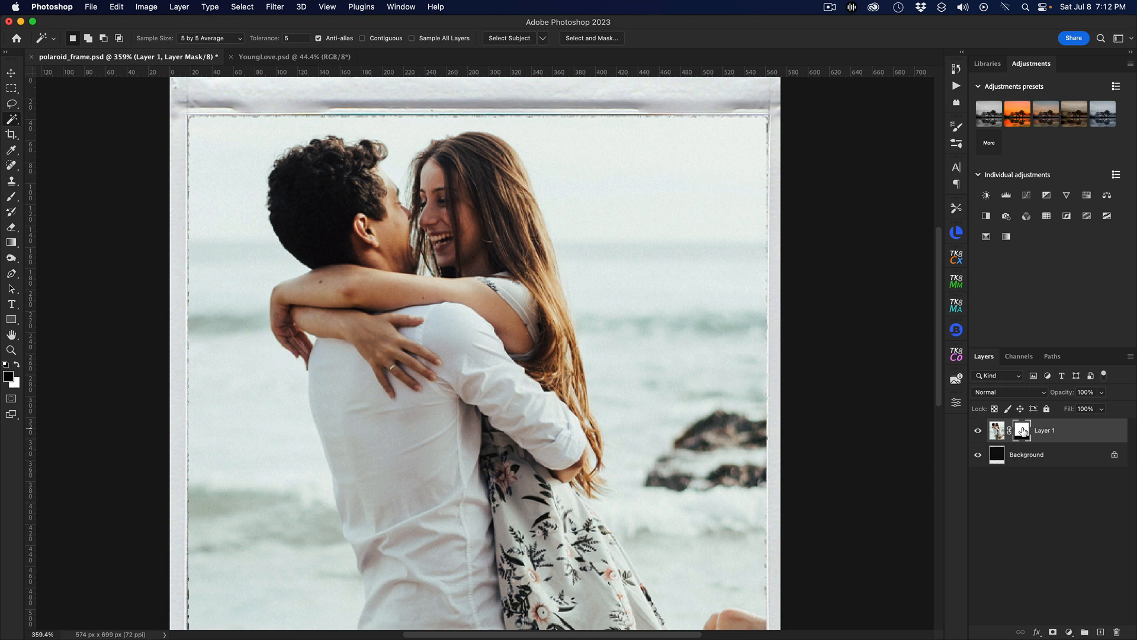
- Soften the edge of the couple photo's layer mask with a Gaussian Blur of 1.0 pixel radius
click(276, 6)
mouse_move(294, 160)
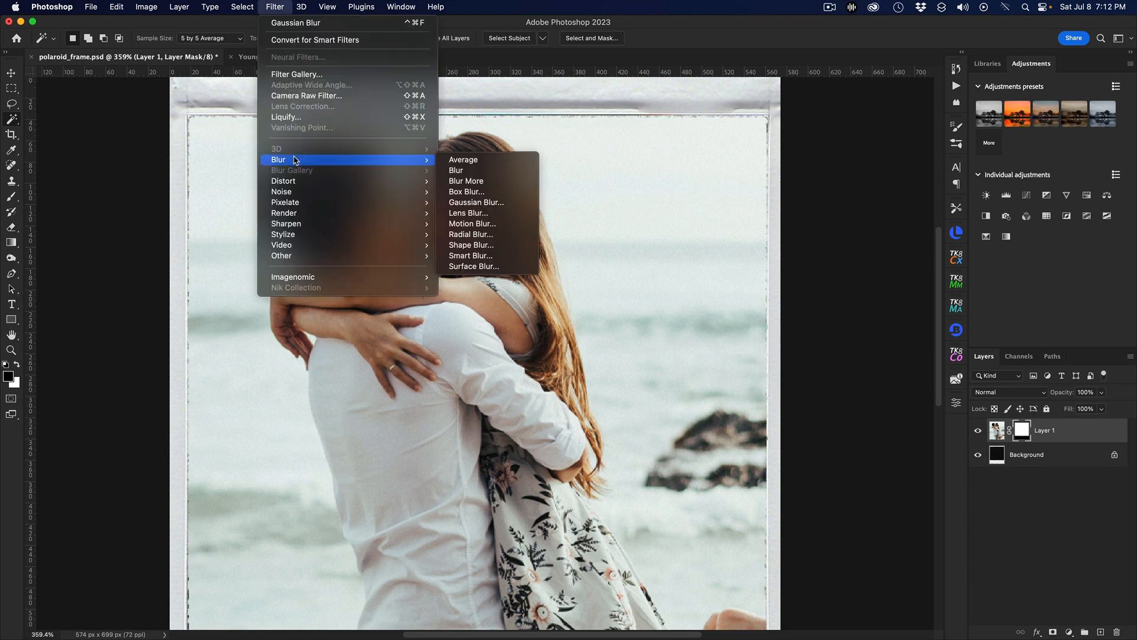
click(475, 202)
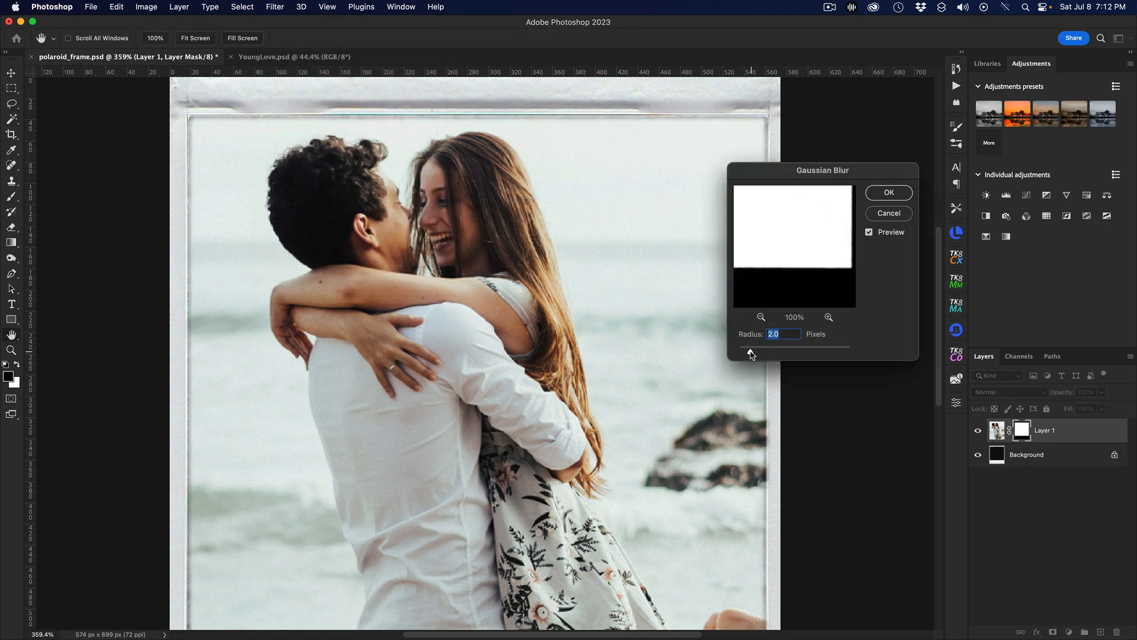
drag(751, 353, 745, 355)
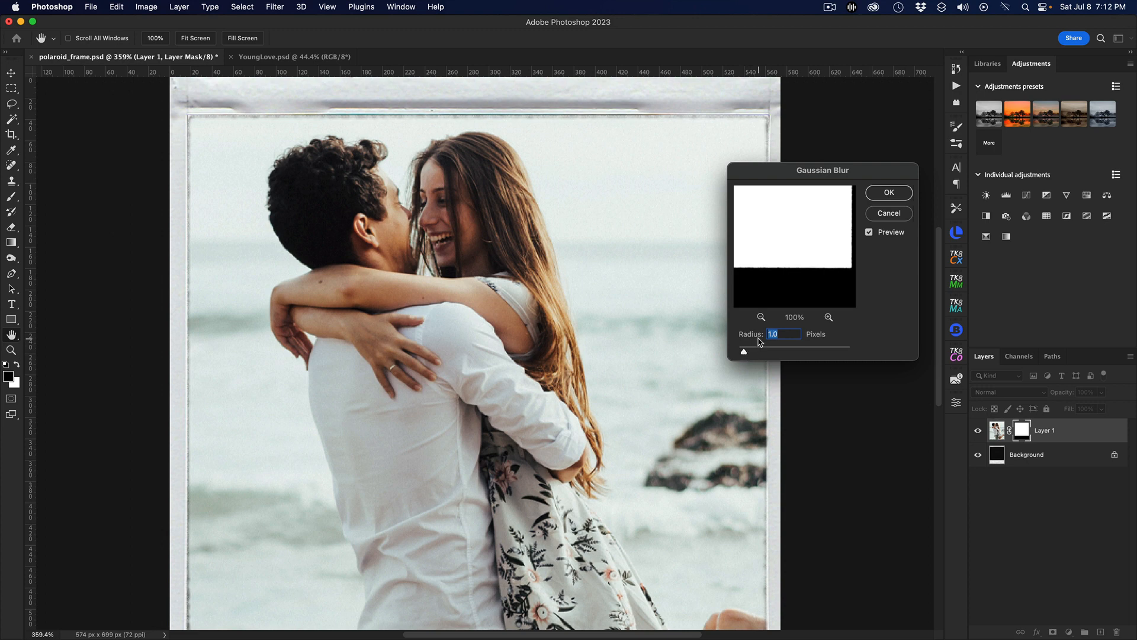
click(890, 193)
- Add a Curves adjustment layer above the couple photo and clip it to that layer
key(w)
key(super+0)
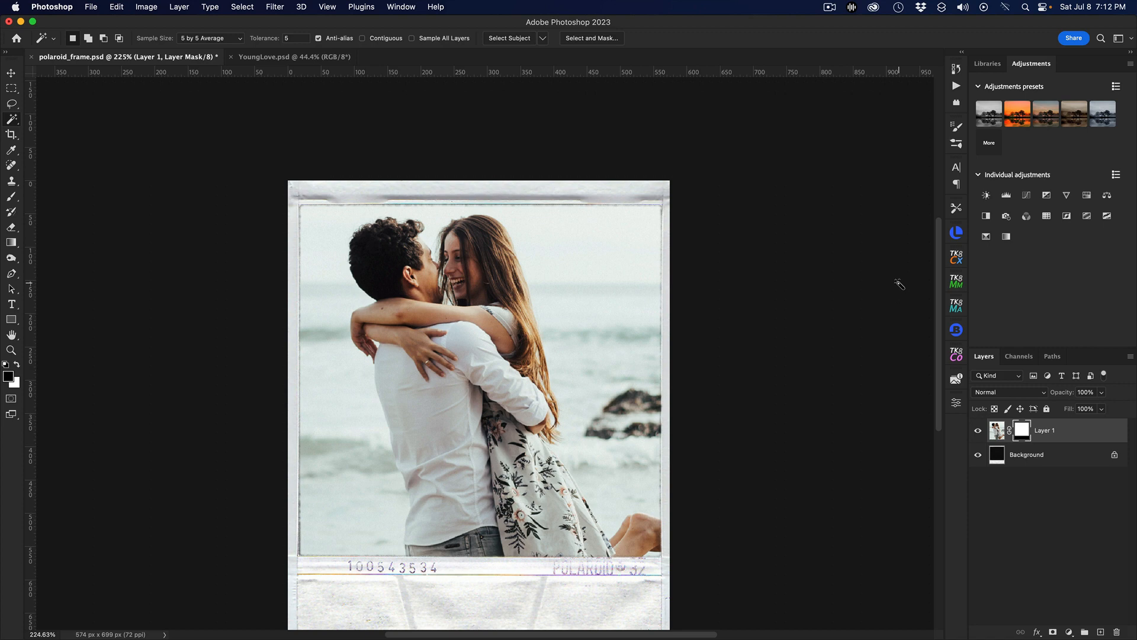
drag(941, 232, 938, 258)
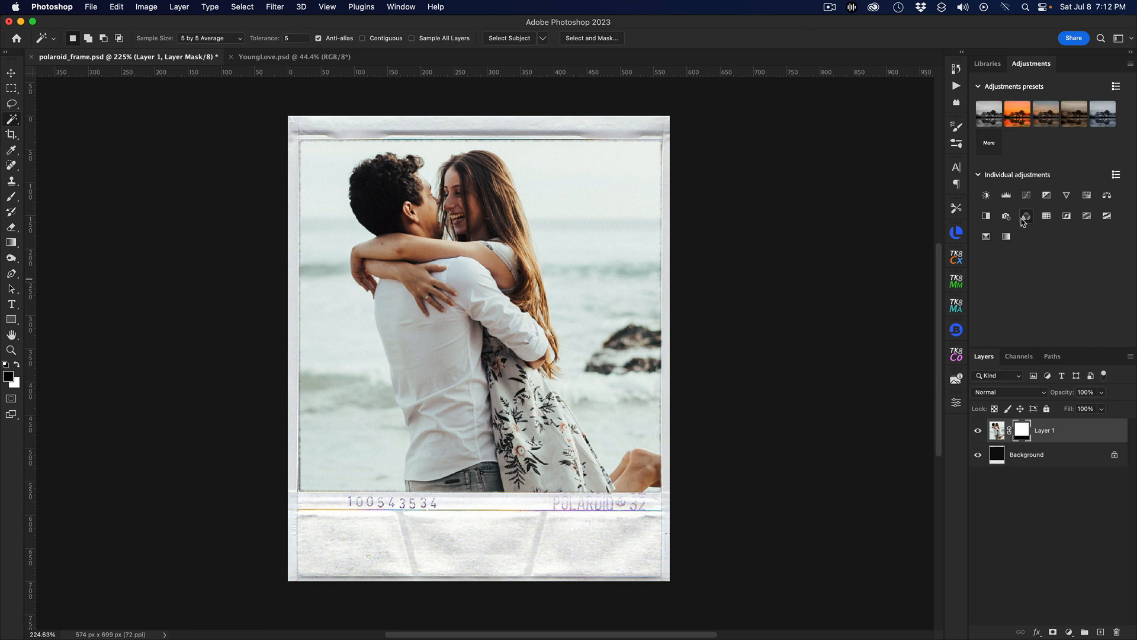
click(1026, 195)
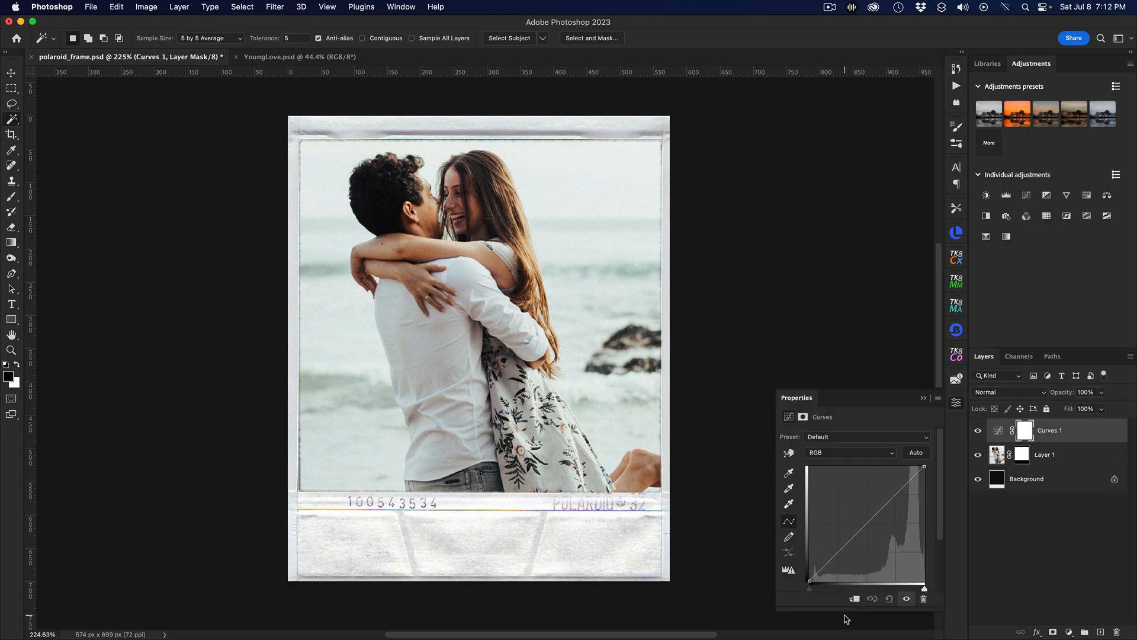
click(855, 599)
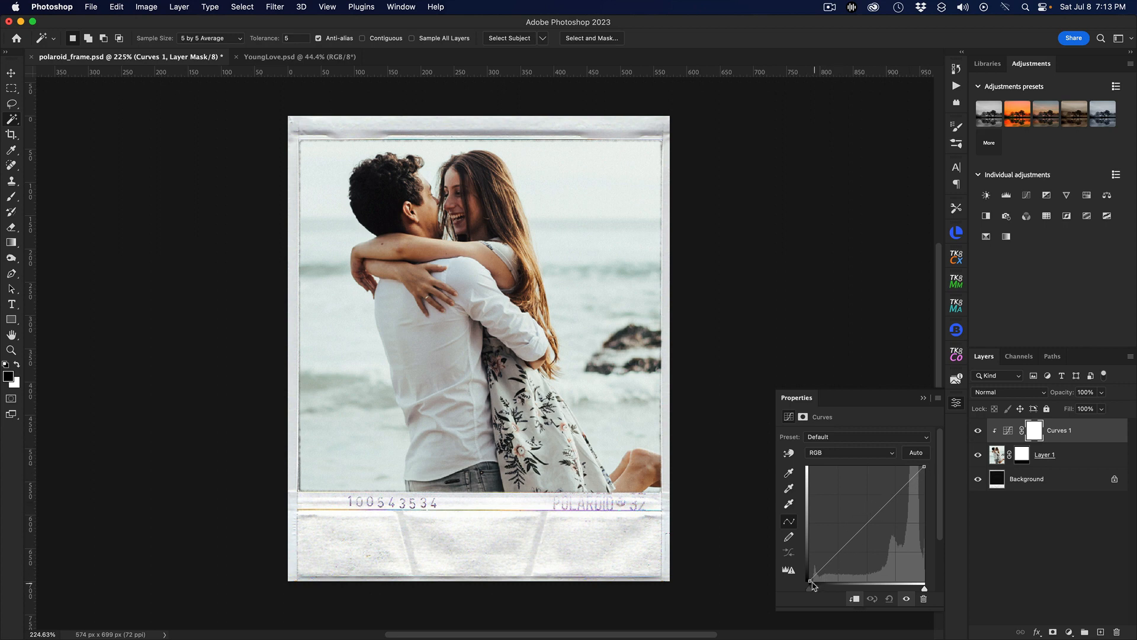
- Raise the black point of the RGB curve to fade the photo's shadows and compare it with the adjustment hidden
drag(810, 581, 790, 552)
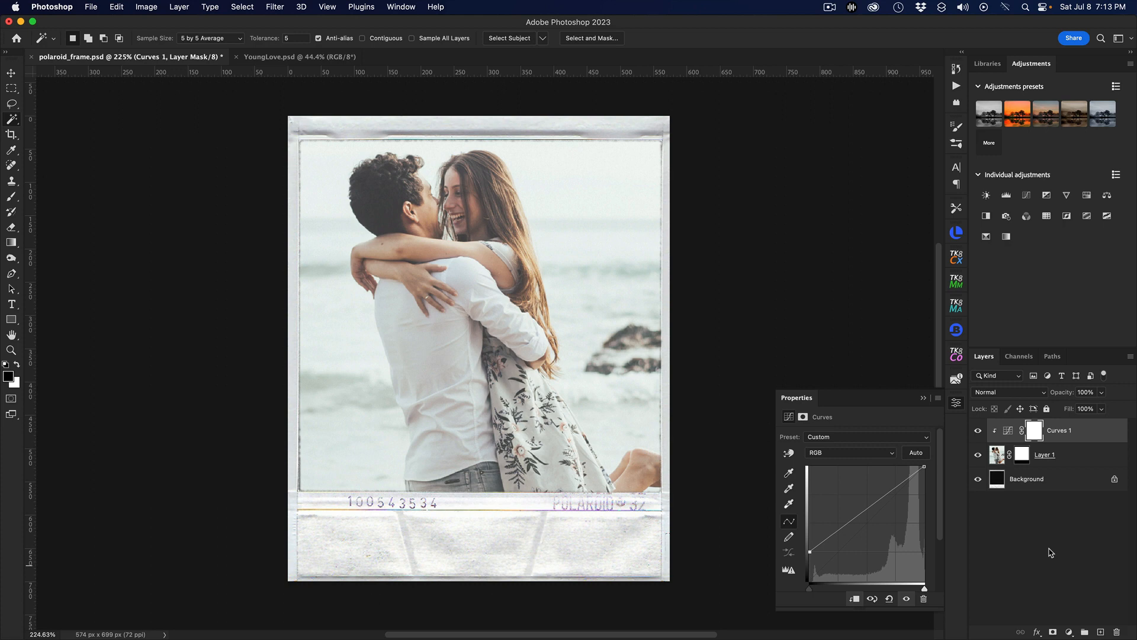
click(922, 401)
click(977, 432)
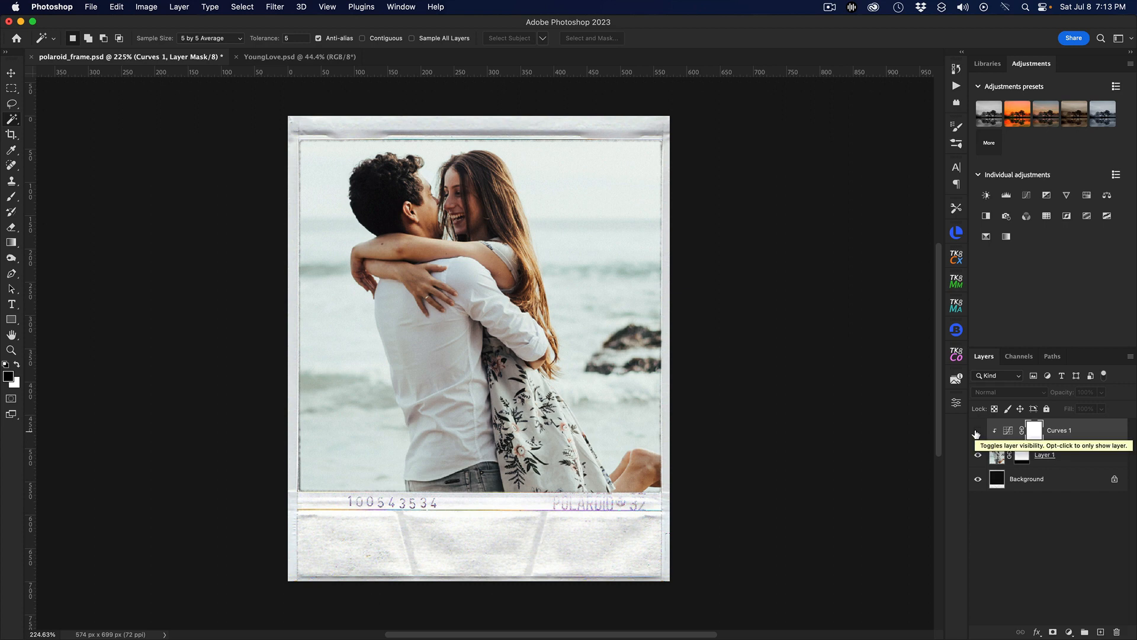
click(977, 432)
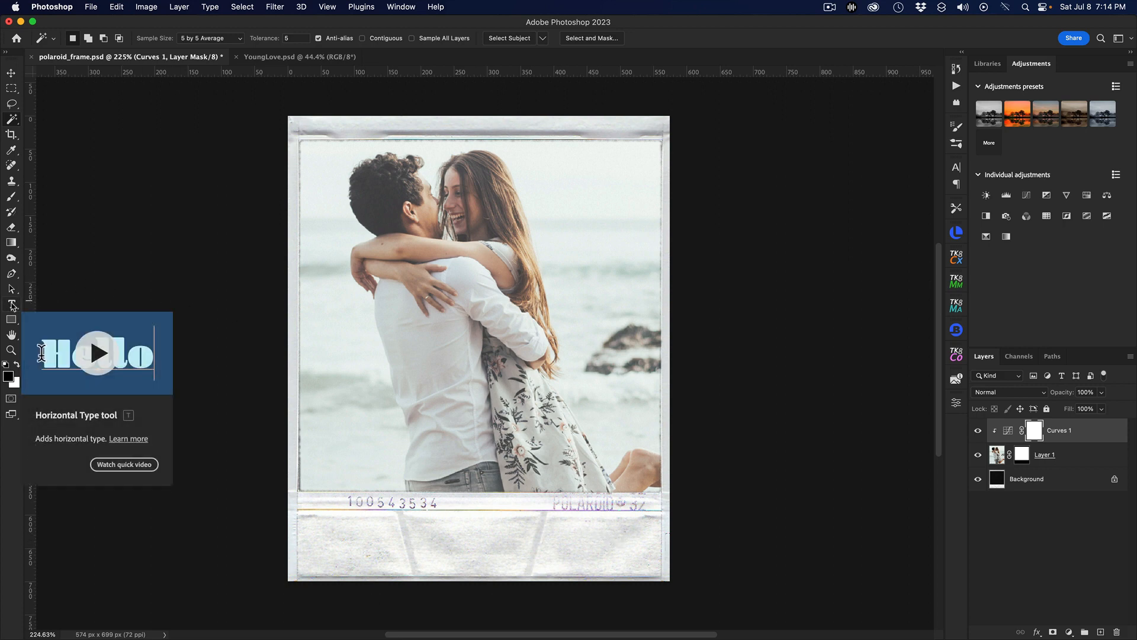
- Add the text FOREVER YOUNG on the wide bottom border of the Polaroid frame
click(12, 305)
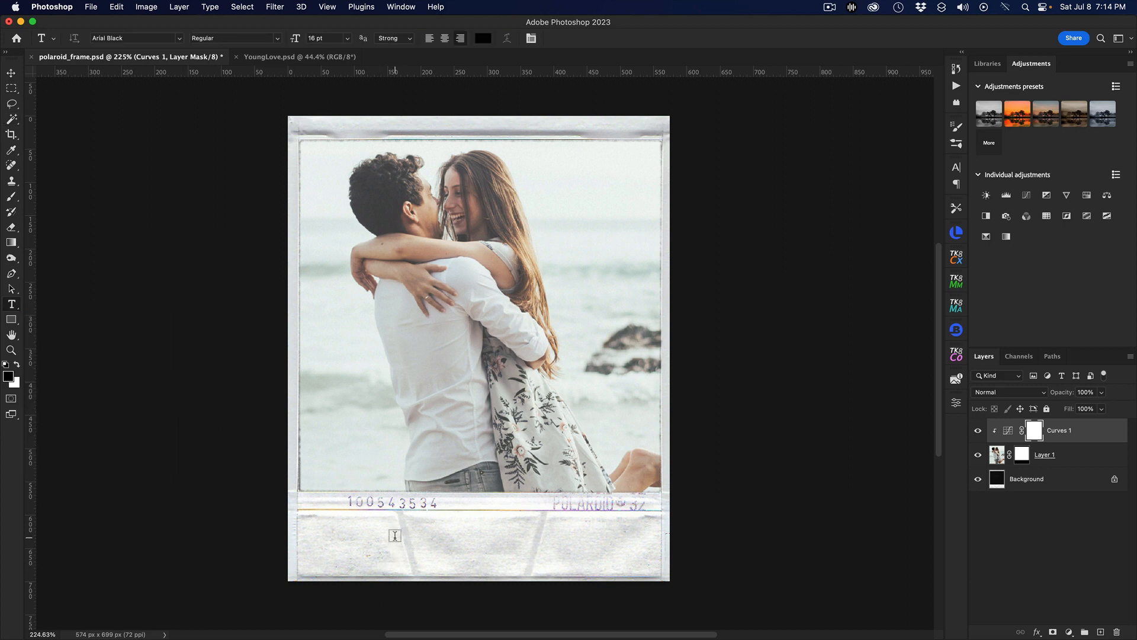
click(394, 535)
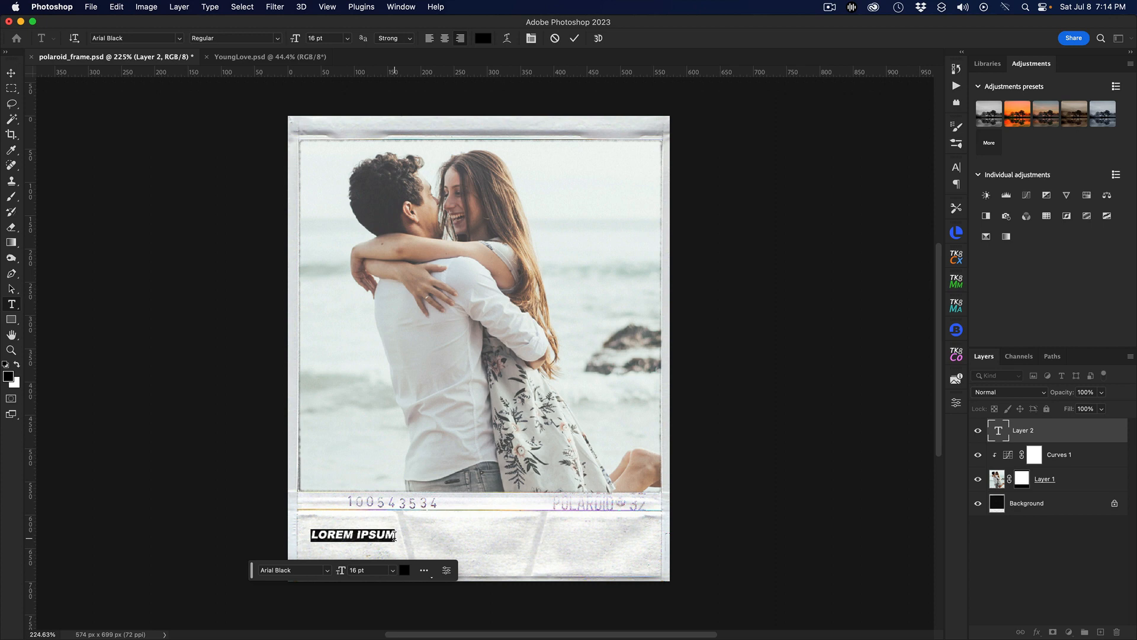
key(BackSpace)
text(FROEVE)
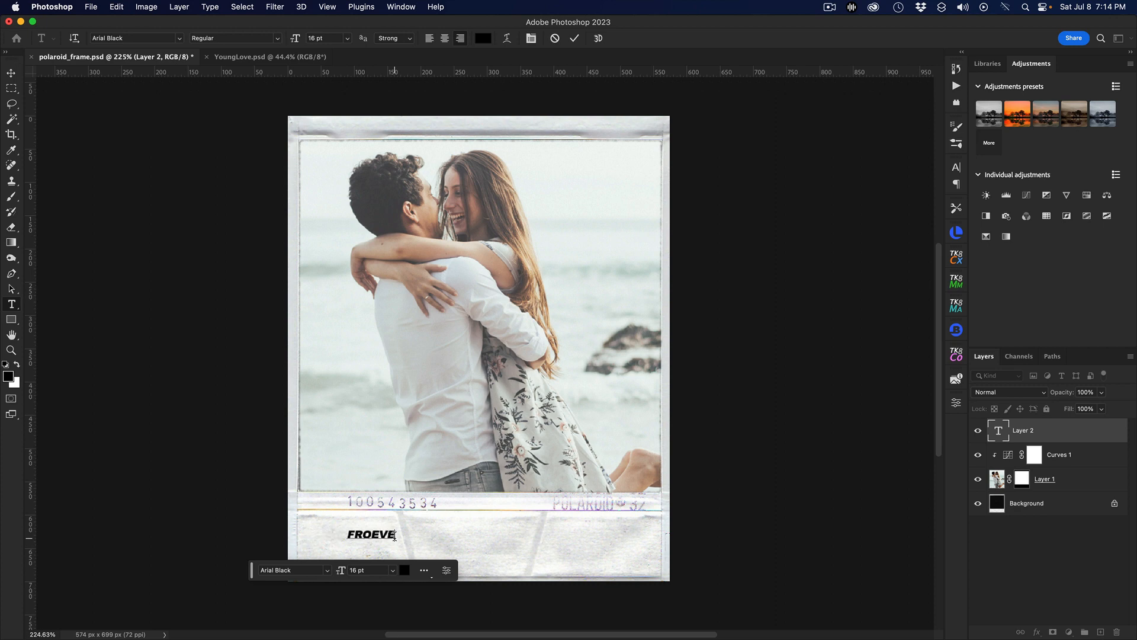
key(BackSpace)
key(BackSpace)
key(BackSpace)
key(BackSpace)
key(BackSpace)
key(BackSpace)
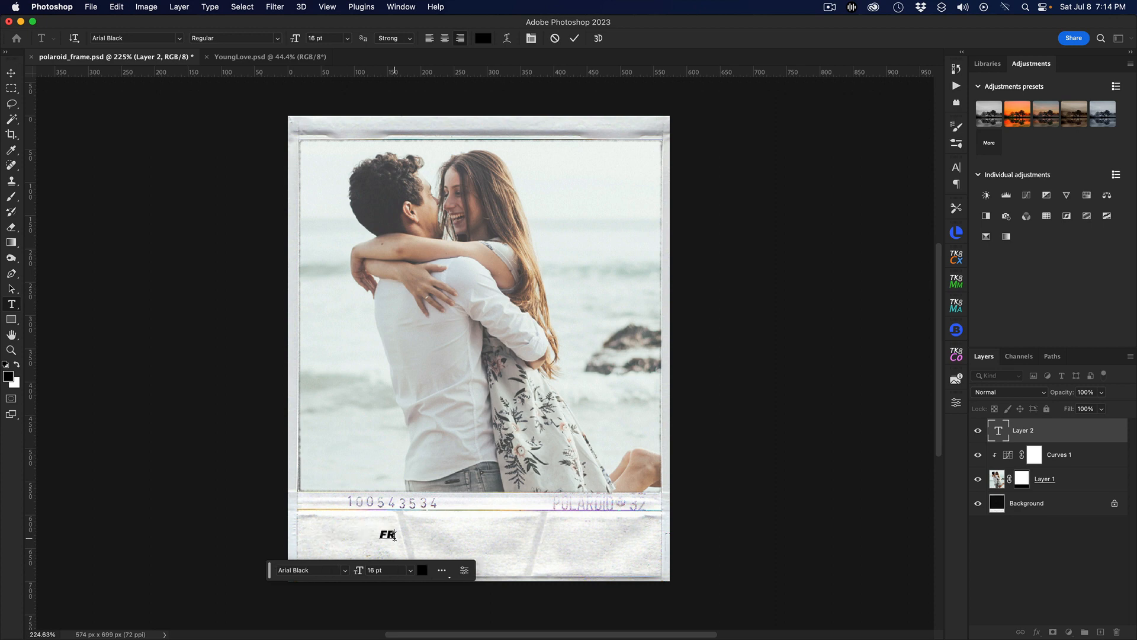
text(FOR)
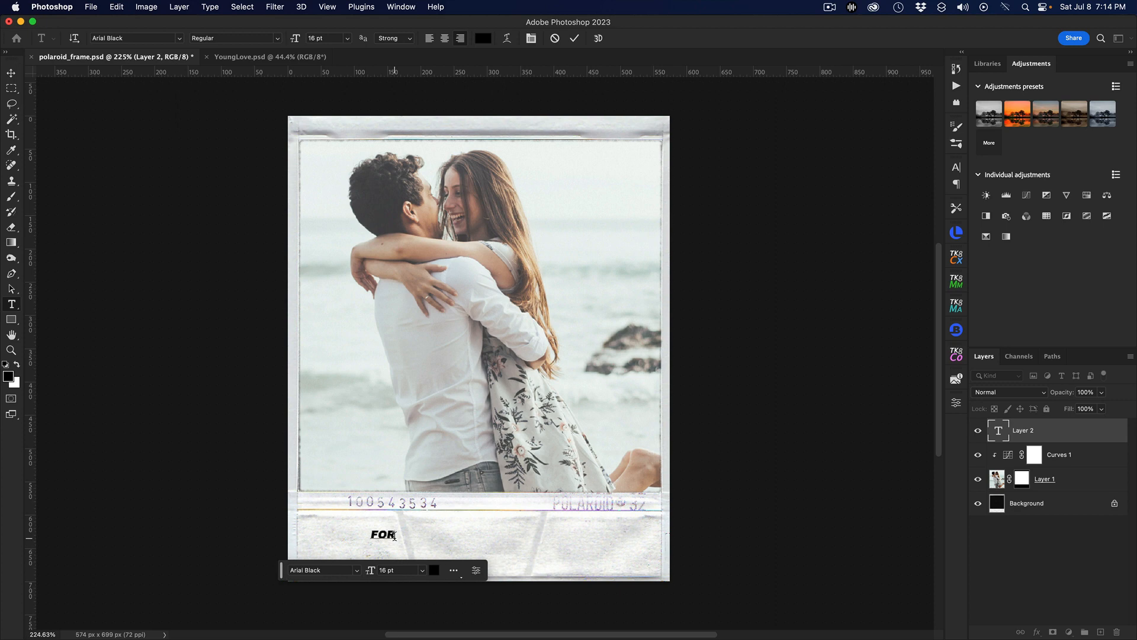
text(EVER YOUNG)
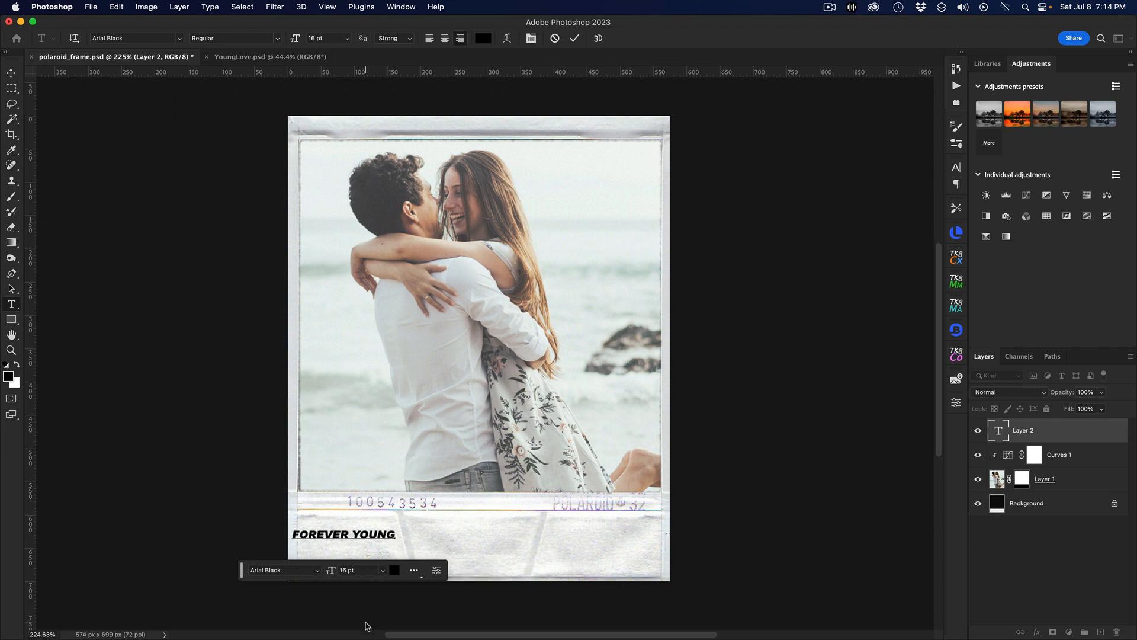
- Turn off All Caps for the whole FOREVER YOUNG caption
drag(394, 532, 255, 532)
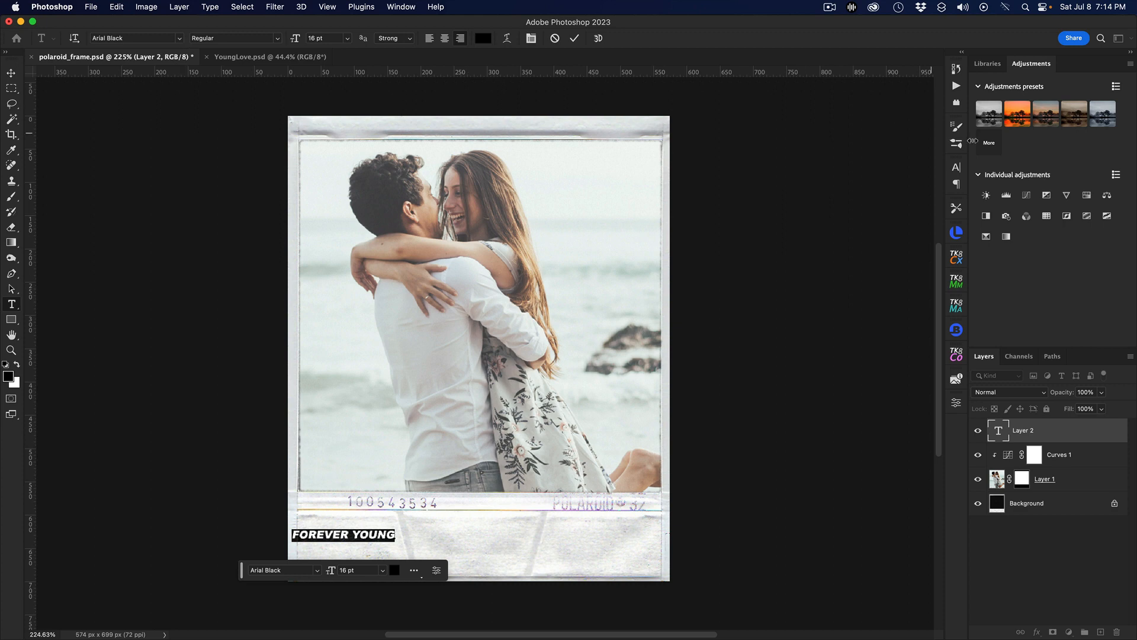
click(957, 167)
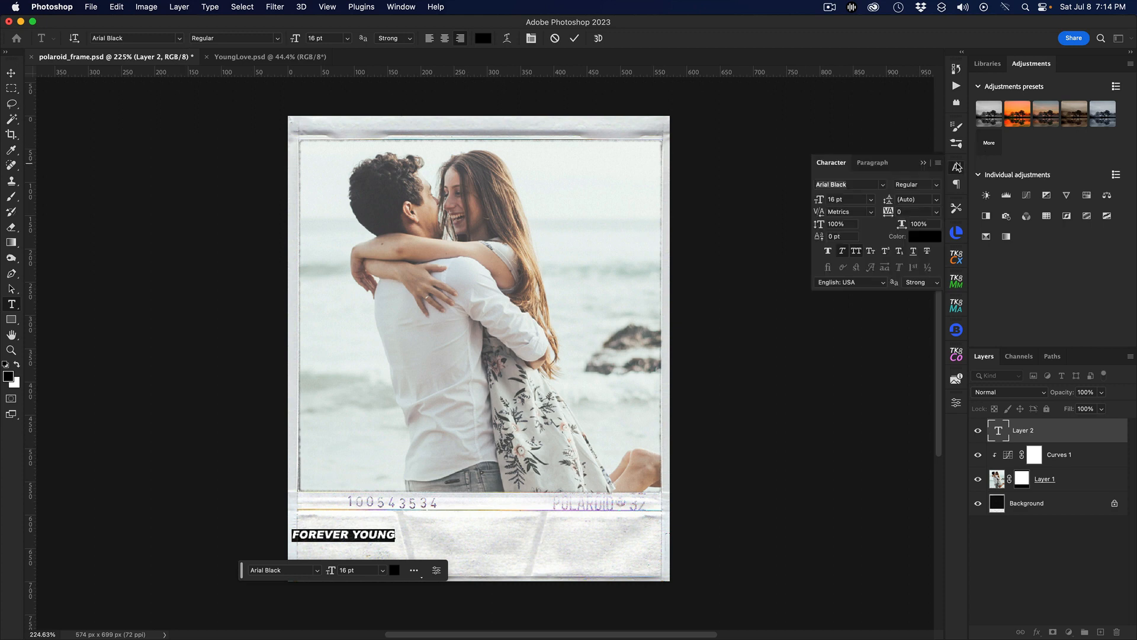
click(856, 251)
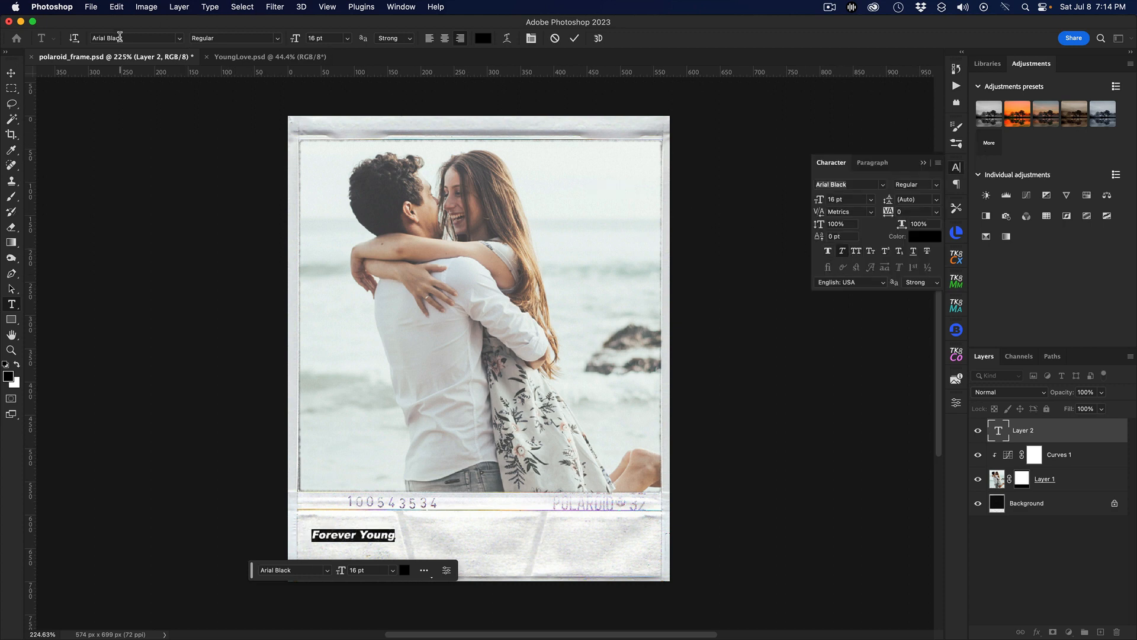
- Set the caption in the Abuget font at 119 pt and move it to the middle of the frame's bottom border
click(178, 39)
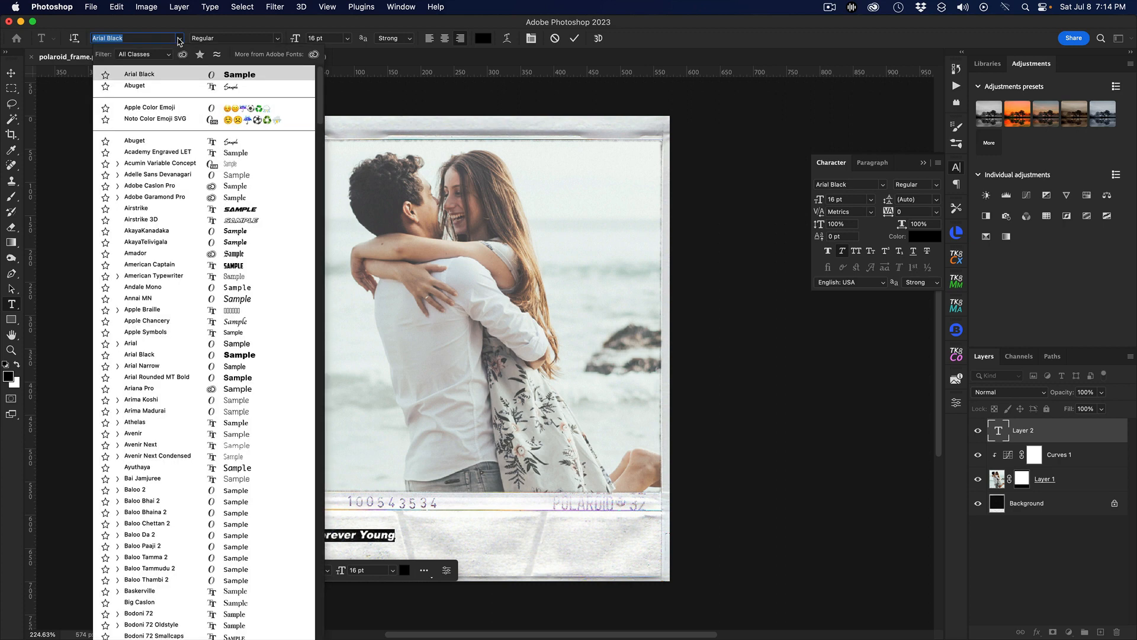
click(191, 87)
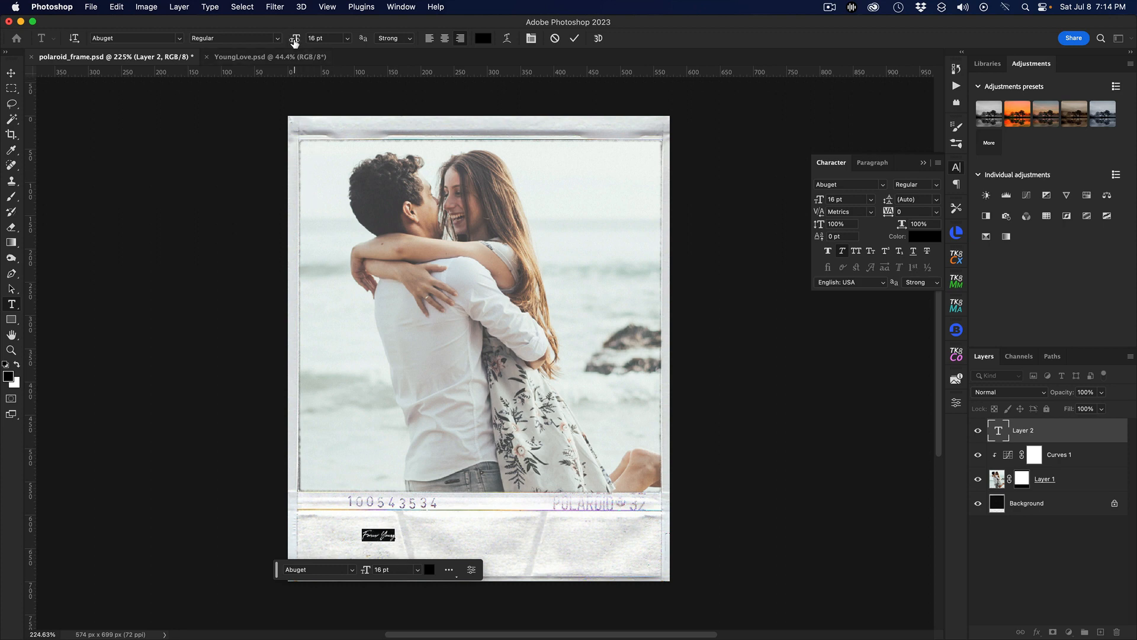
drag(295, 41, 356, 42)
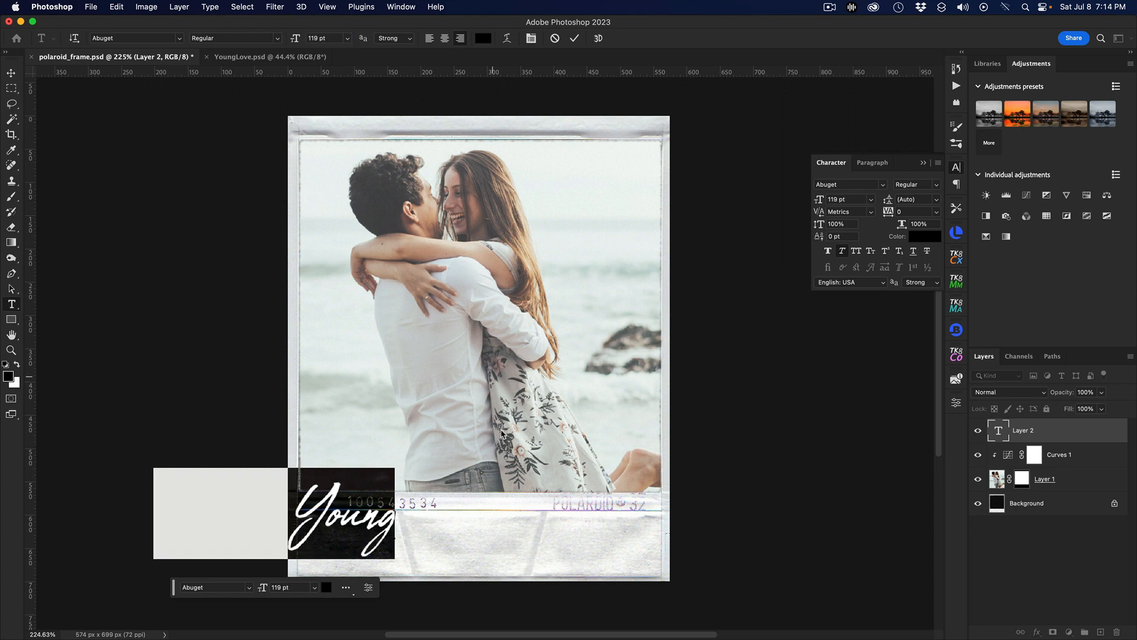
click(11, 73)
drag(349, 524, 534, 552)
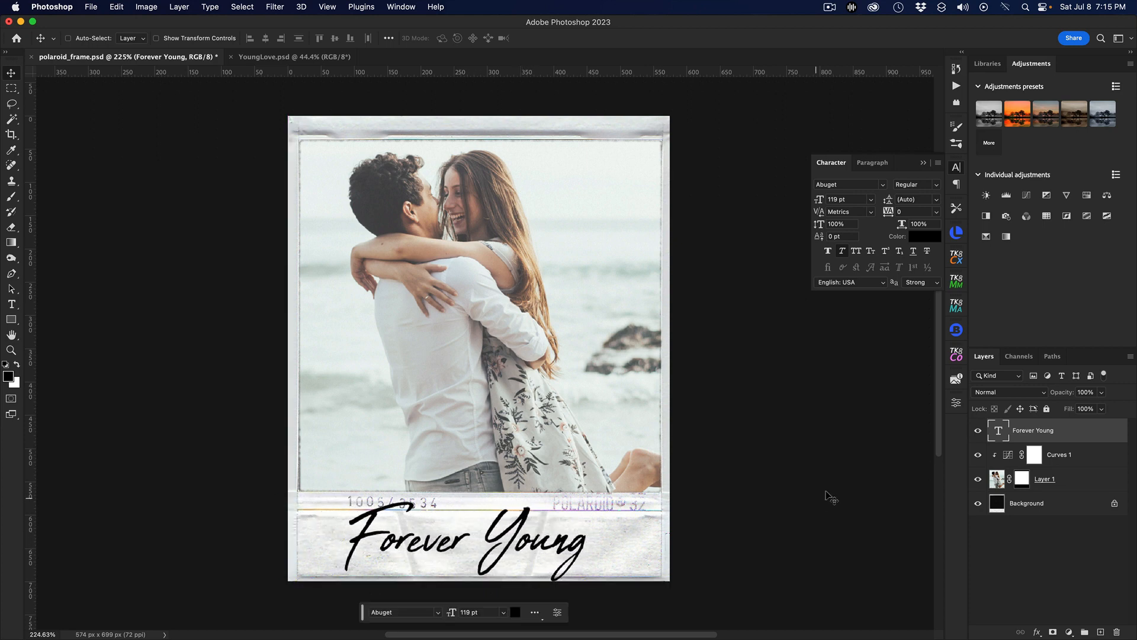
- Append '80 to the end of the Forever Young caption and recentre the text within the frame's bottom border
double_click(998, 431)
click(585, 538)
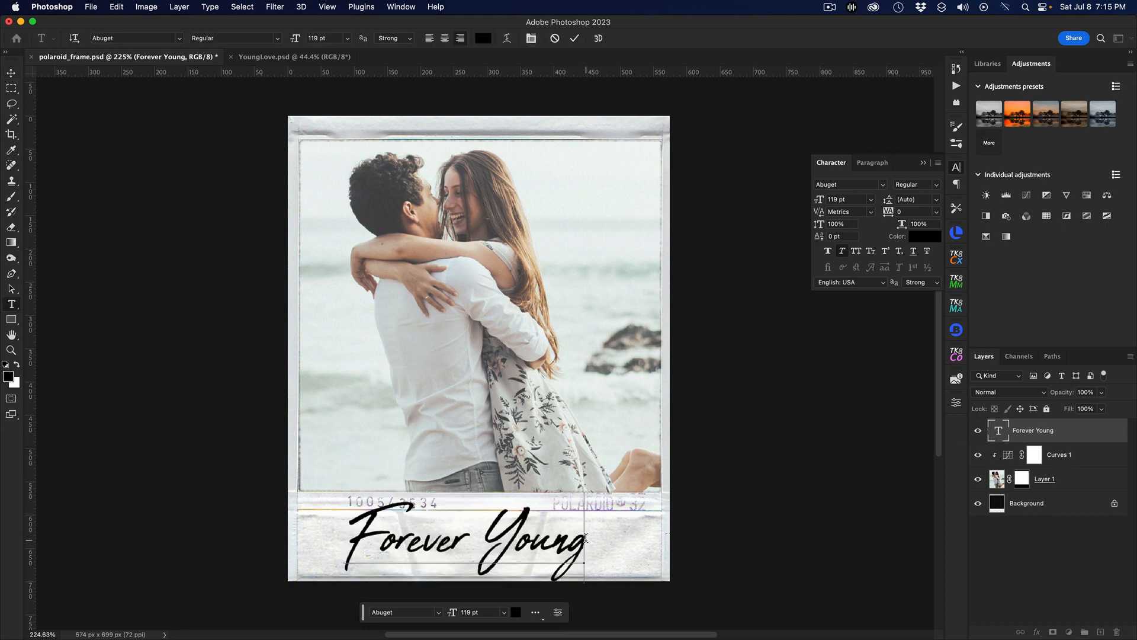
text(')
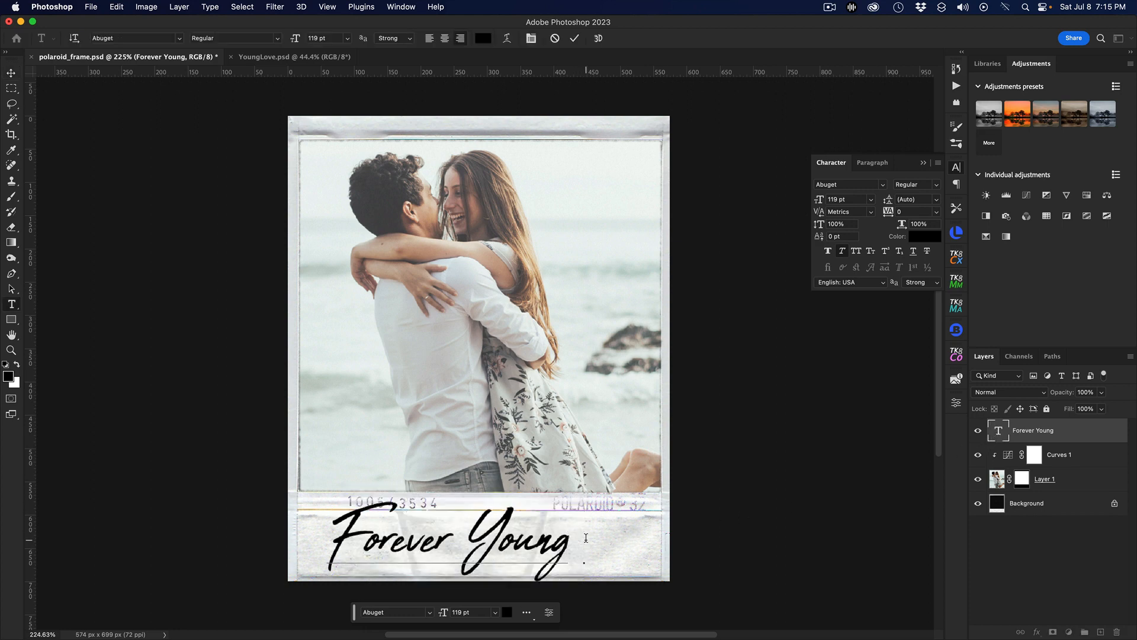
text(80)
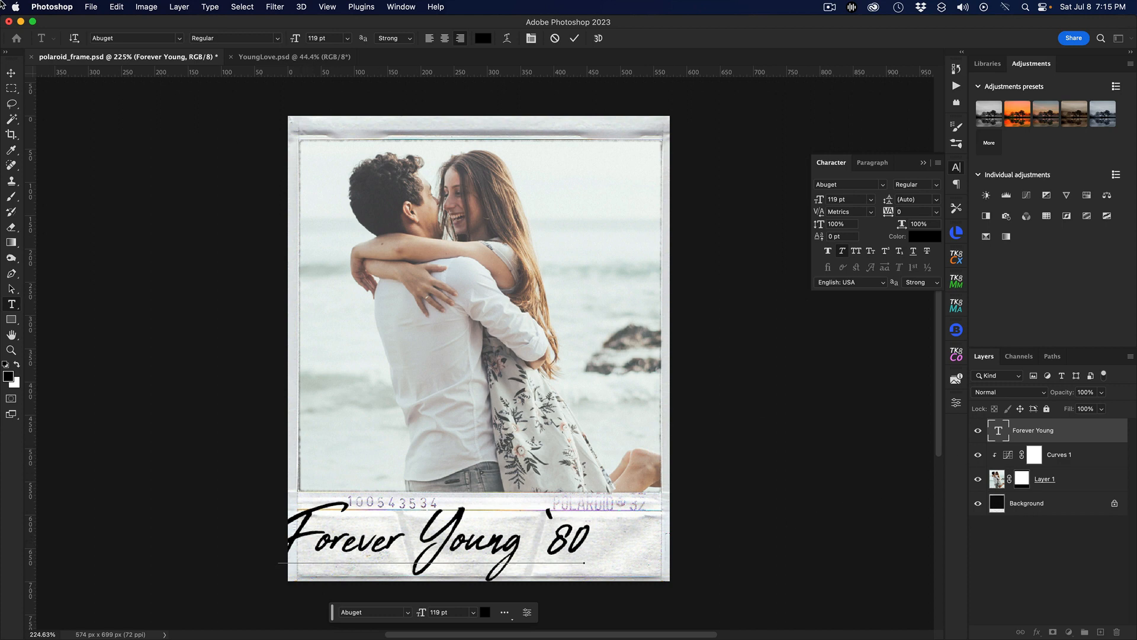
click(11, 74)
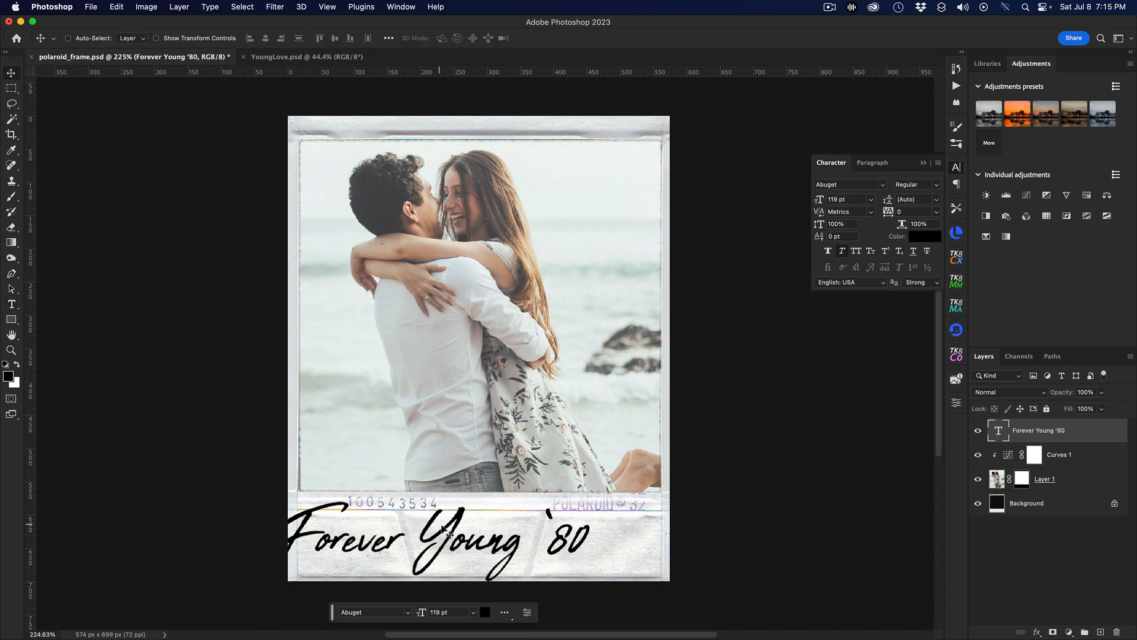
drag(445, 529, 488, 521)
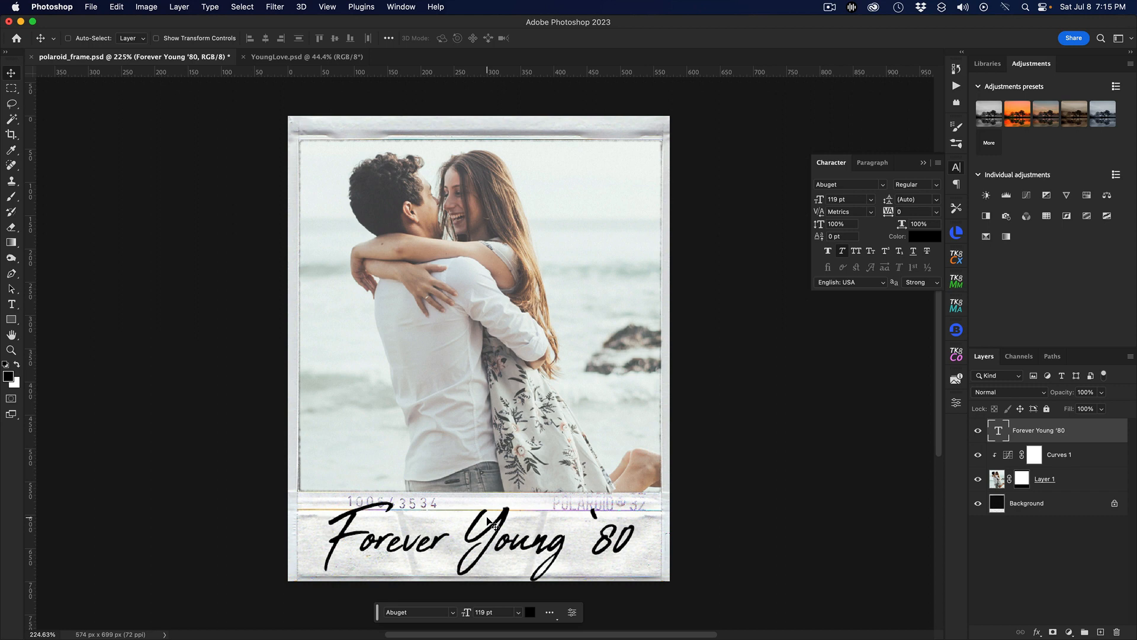
- Rotate the caption about 4 degrees counterclockwise with Free Transform and put away the character settings
key(super)
key(super+t)
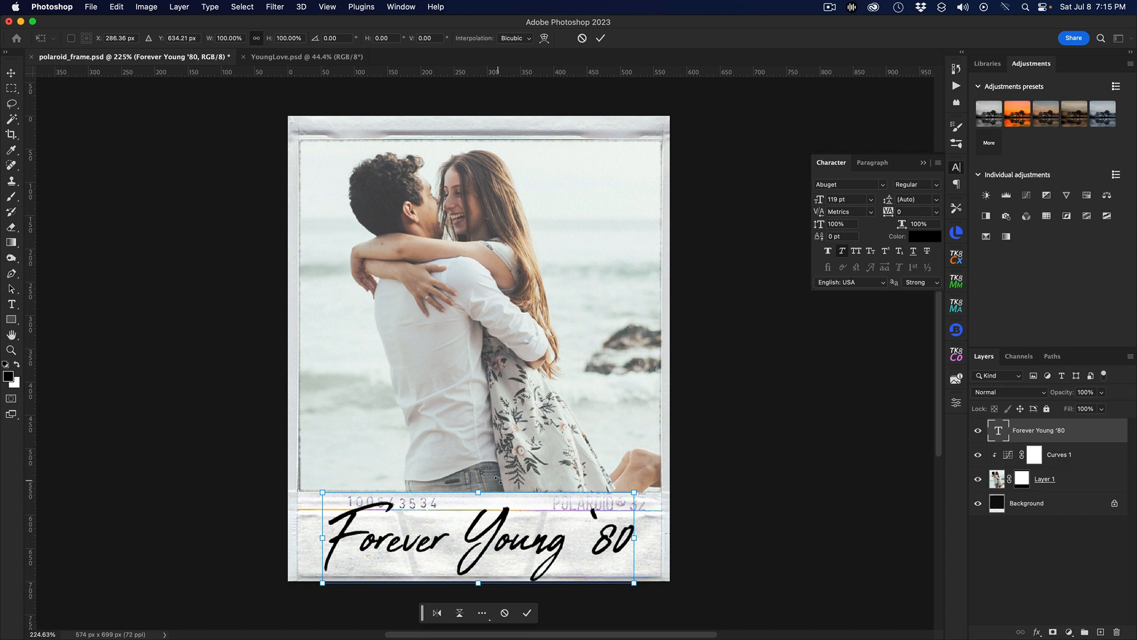
drag(644, 486, 639, 473)
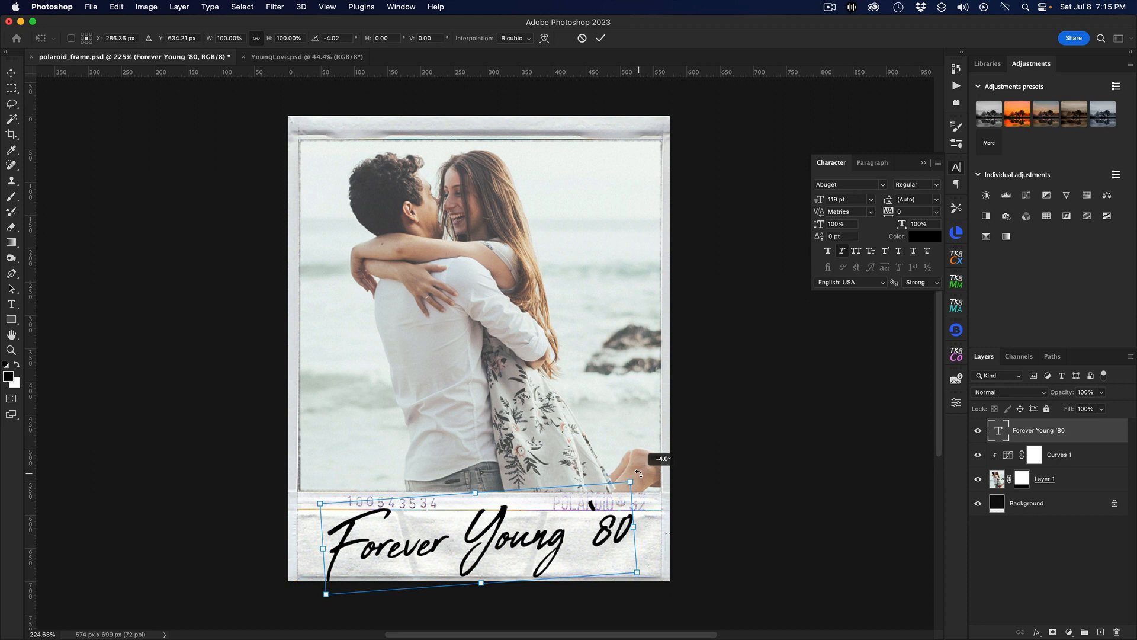
drag(638, 474, 637, 472)
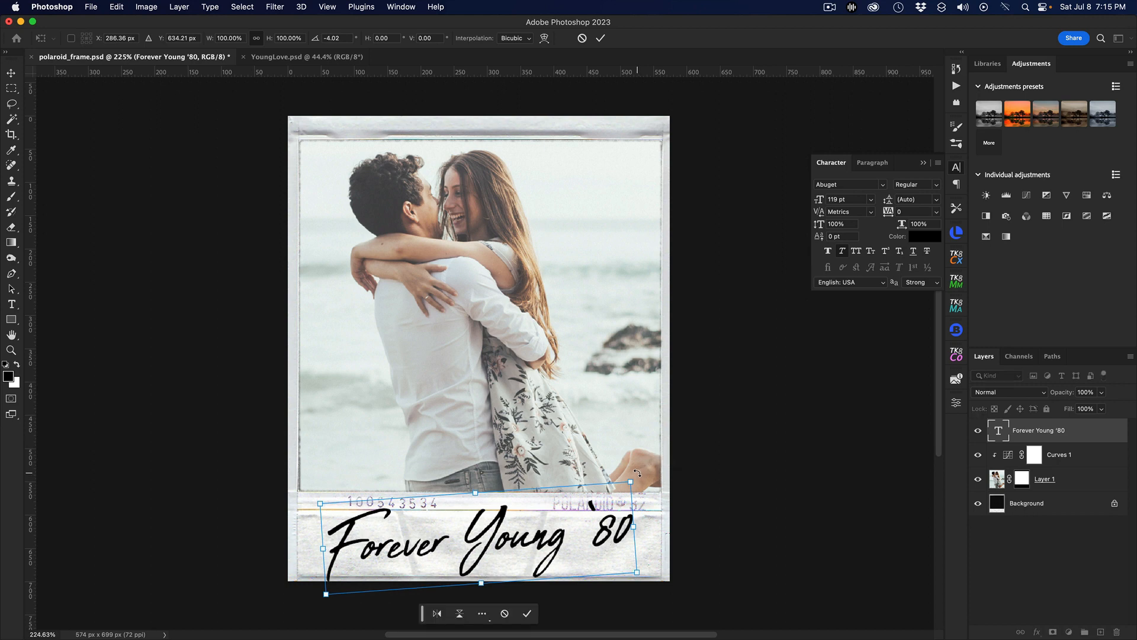
key(Return)
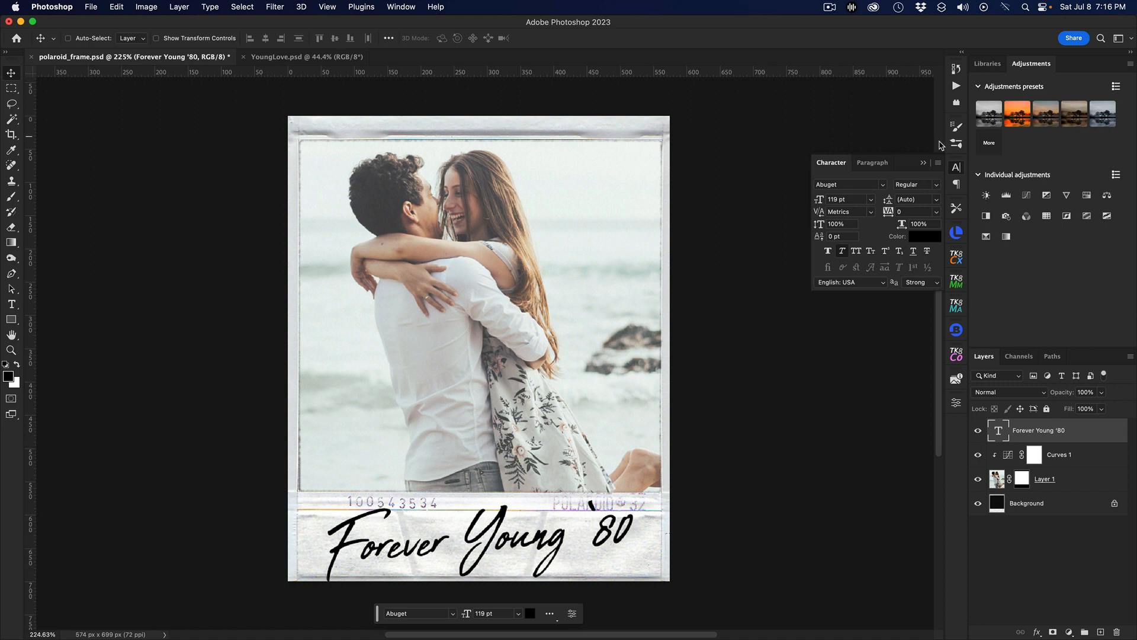
click(923, 162)
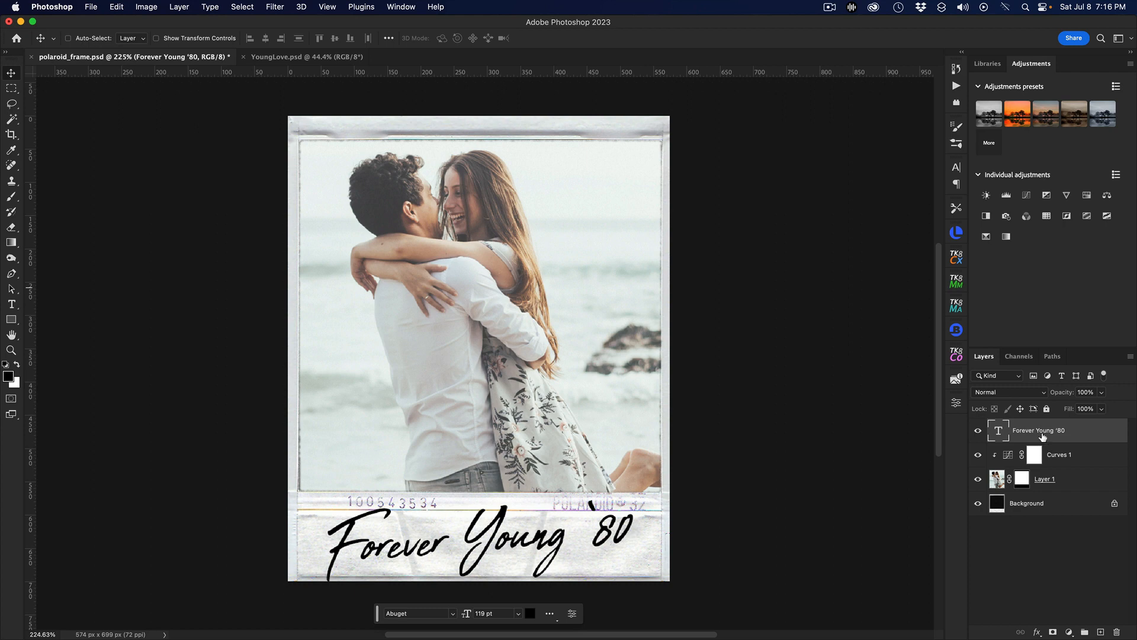
- Split the caption layer's Blend If white point for the underlying layer to 245 / 255 in its blending options
double_click(1085, 433)
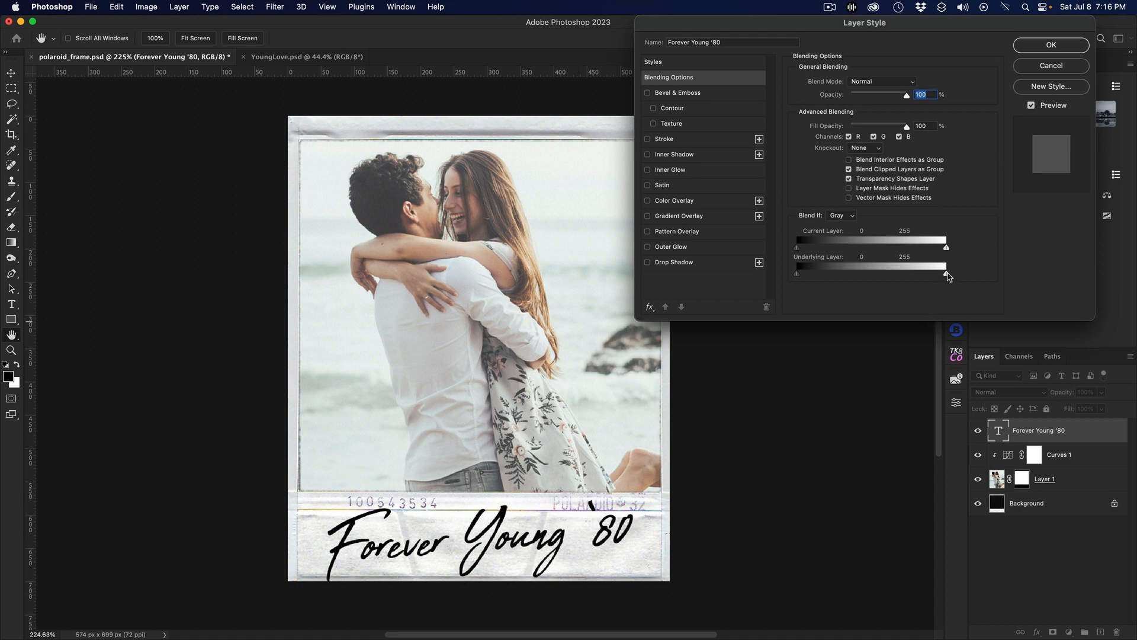
key(alt)
alt+click(946, 273)
drag(946, 275, 948, 276)
drag(948, 278, 944, 277)
key(alt)
mouse_move(944, 277)
mouse_down()
mouse_move(886, 279)
mouse_move(943, 288)
mouse_up()
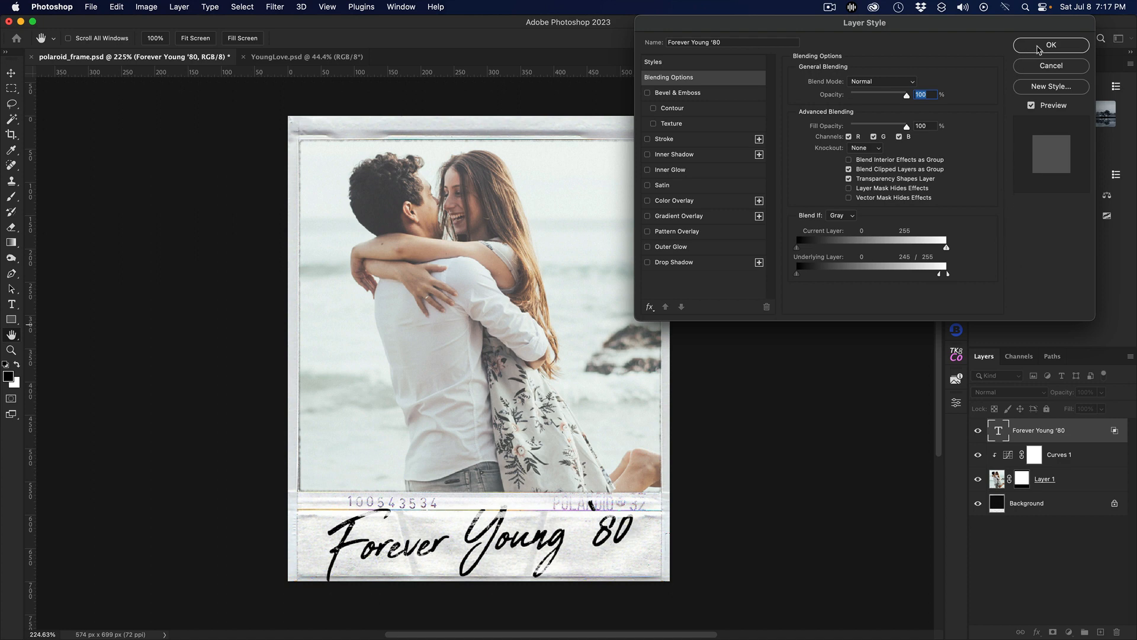
click(1038, 47)
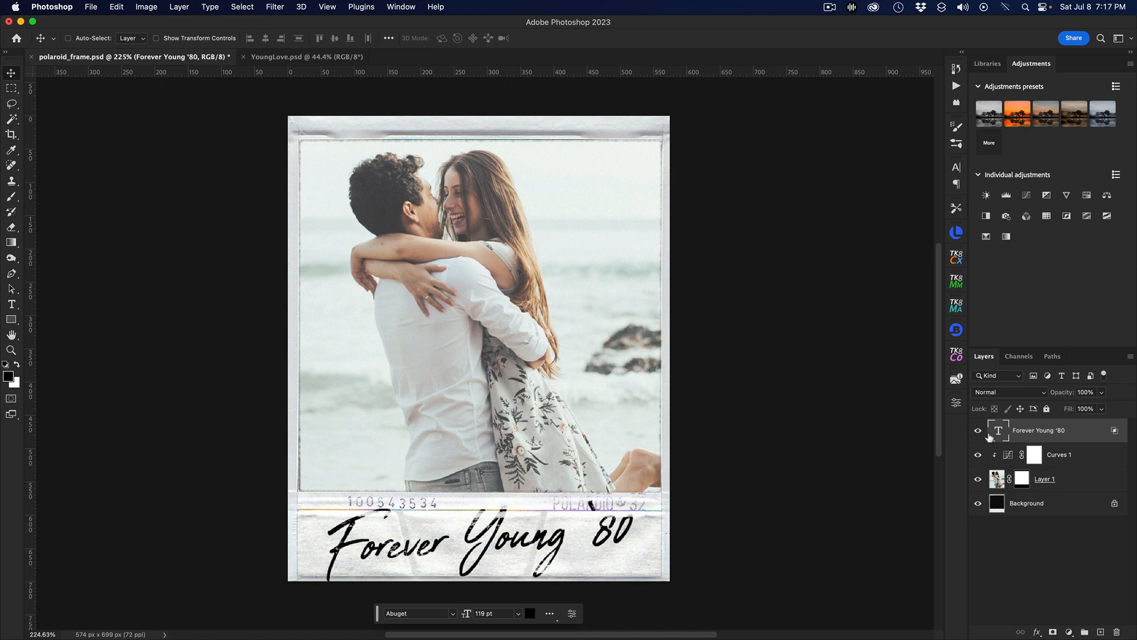
- Reduce the opacity of the caption layer to 84%
drag(1071, 396, 1057, 398)
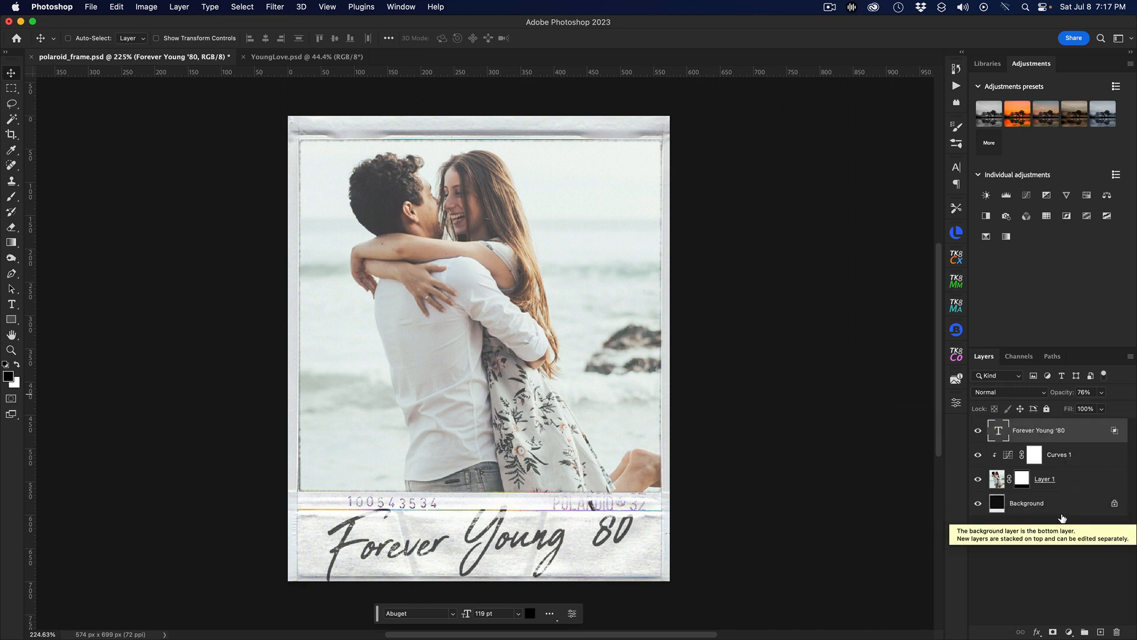
drag(1060, 394, 1064, 394)
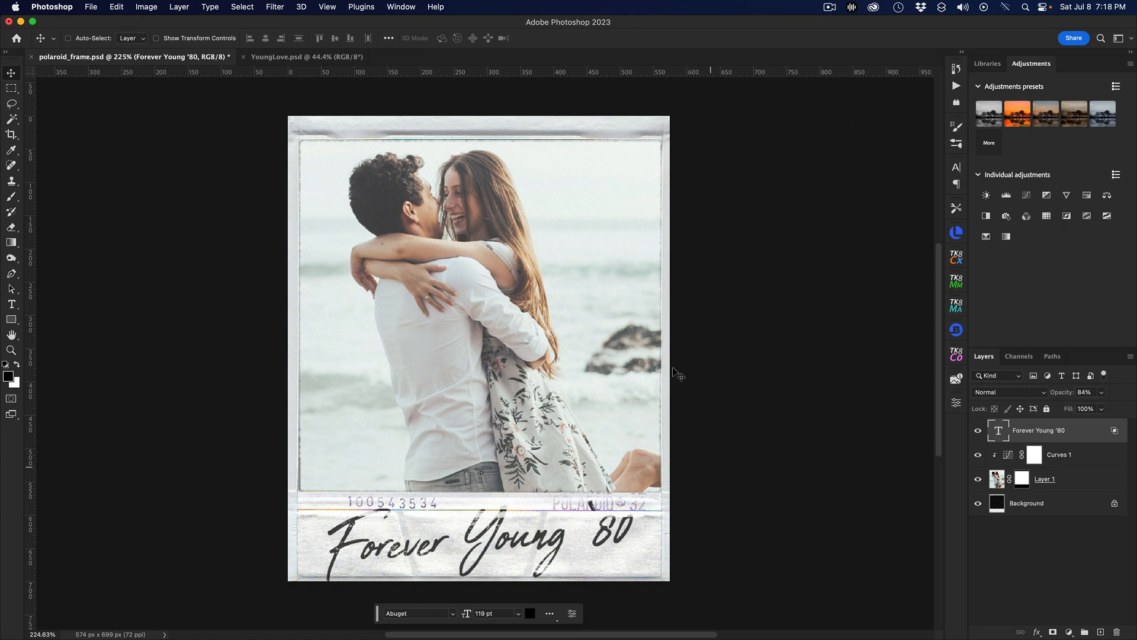
click(830, 8)
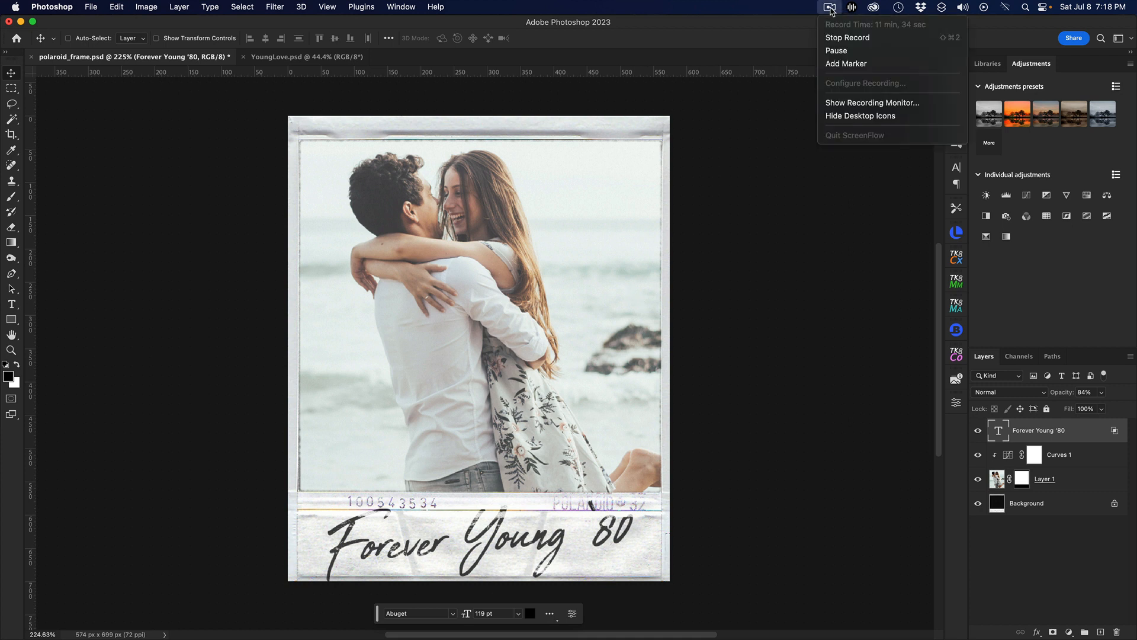
click(835, 37)
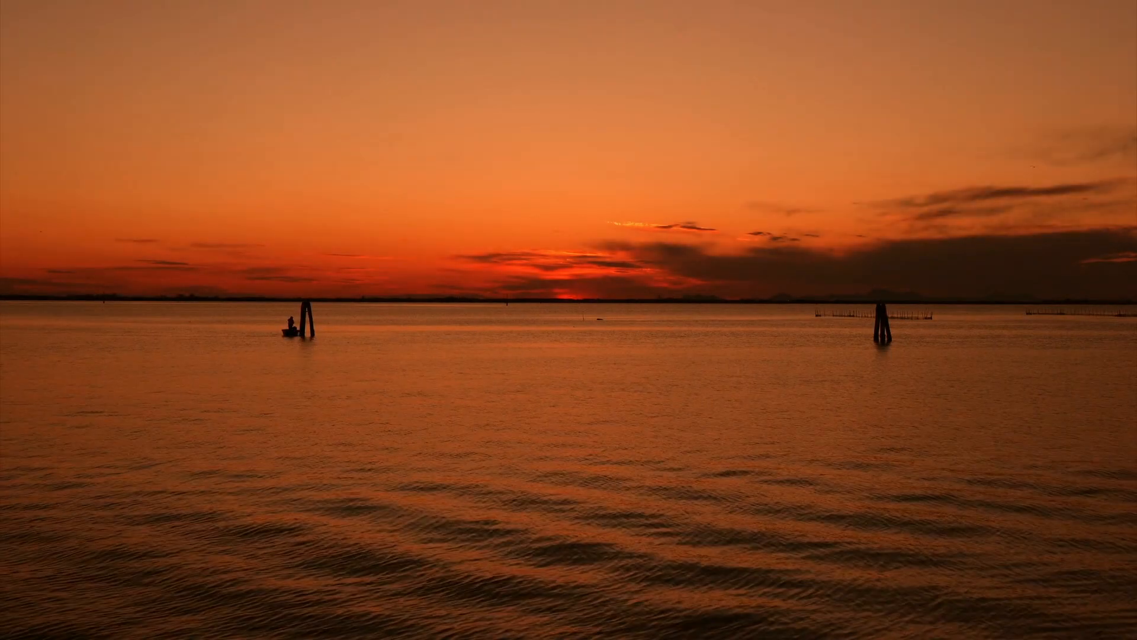